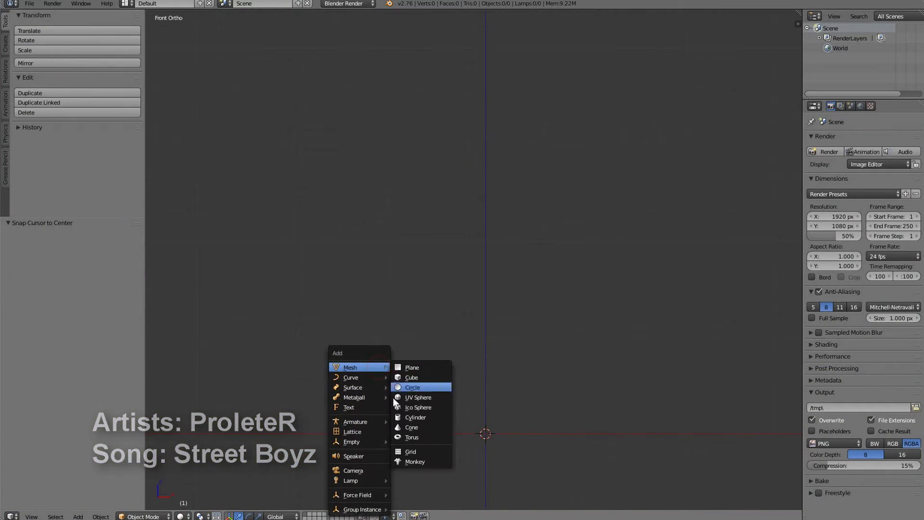
# Add a Sapling tree curve at the scene's centre and show it in the right-side orthographic view.
pyautogui.moveTo(339, 375)
pyautogui.click(422, 426)
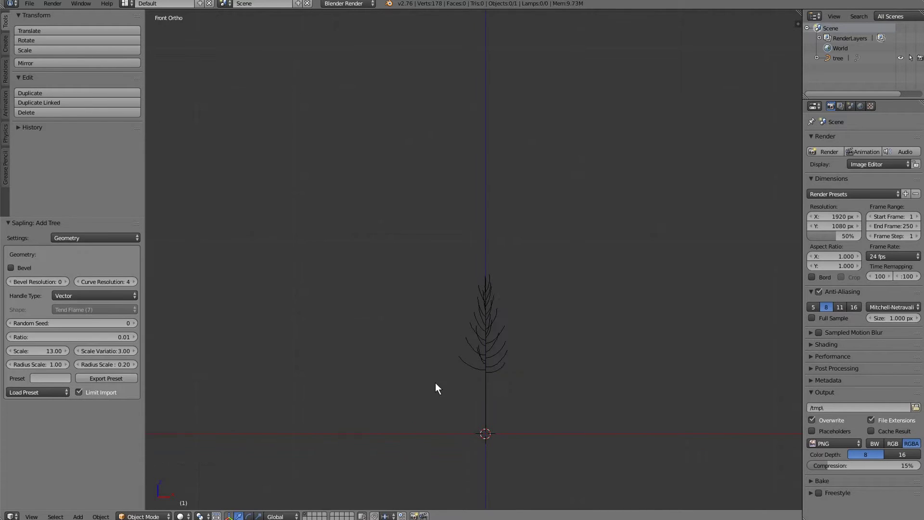
pyautogui.moveTo(435, 382); pyautogui.dragTo(311, 394, button='middle')
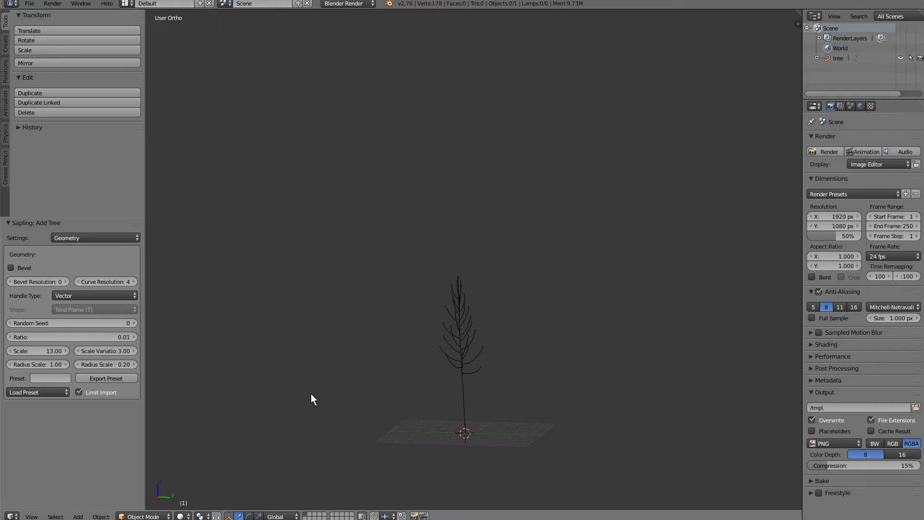
pyautogui.press('KP_3')
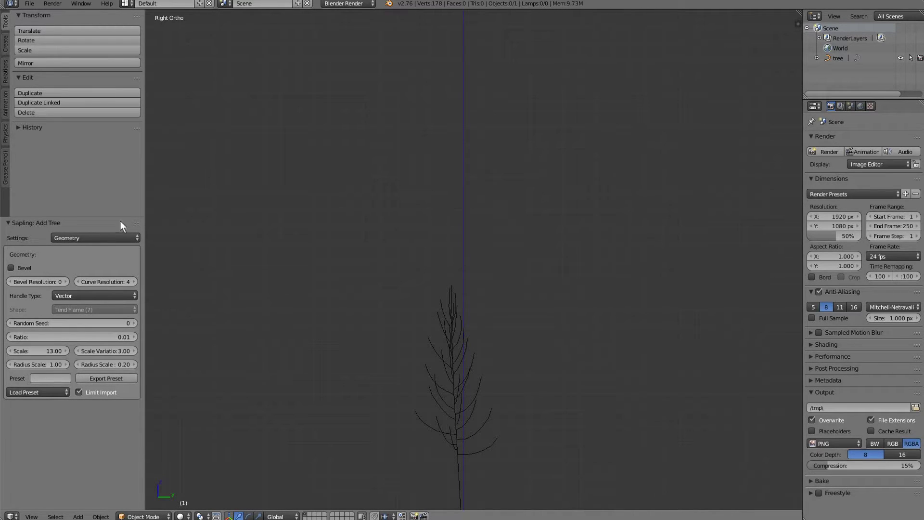
pyautogui.scroll(-3, 432, 381)
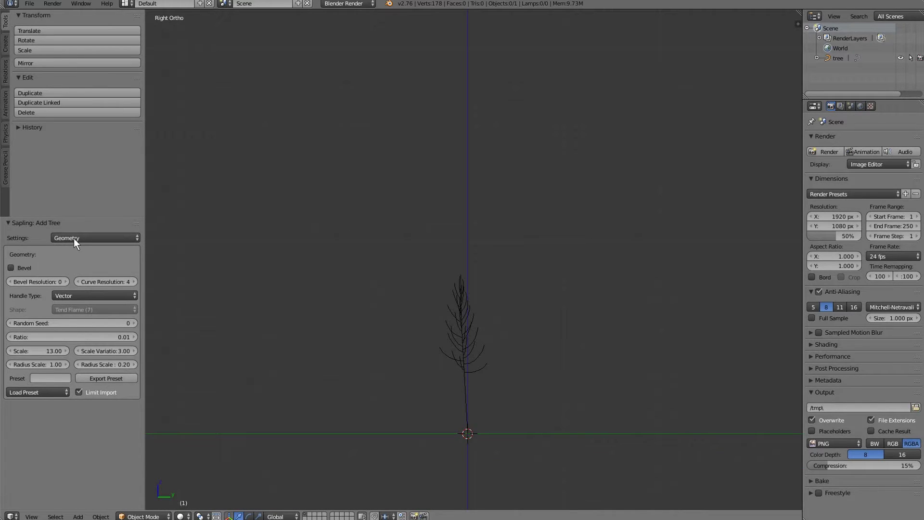
# Enable Bevel in the tree's geometry settings to give the trunk and branches thickness.
pyautogui.click(11, 267)
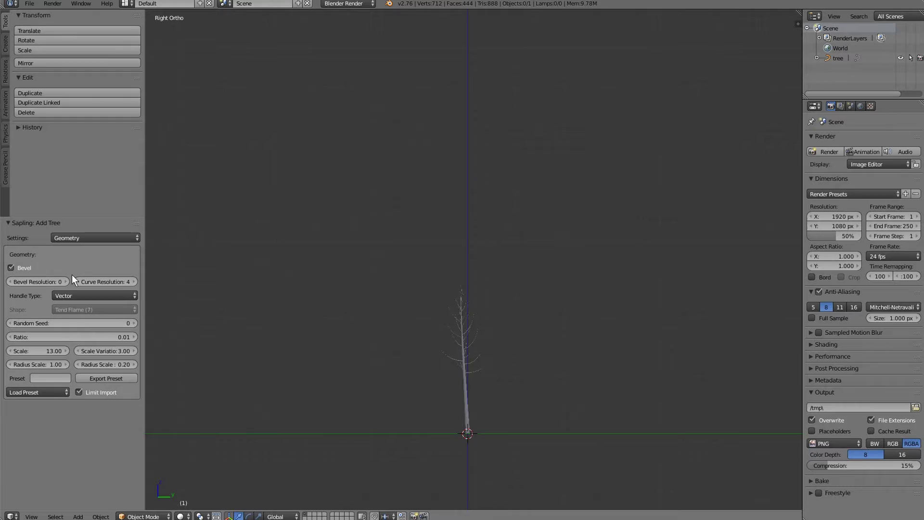
pyautogui.scroll(2, 445, 409)
pyautogui.scroll(-1, 444, 409)
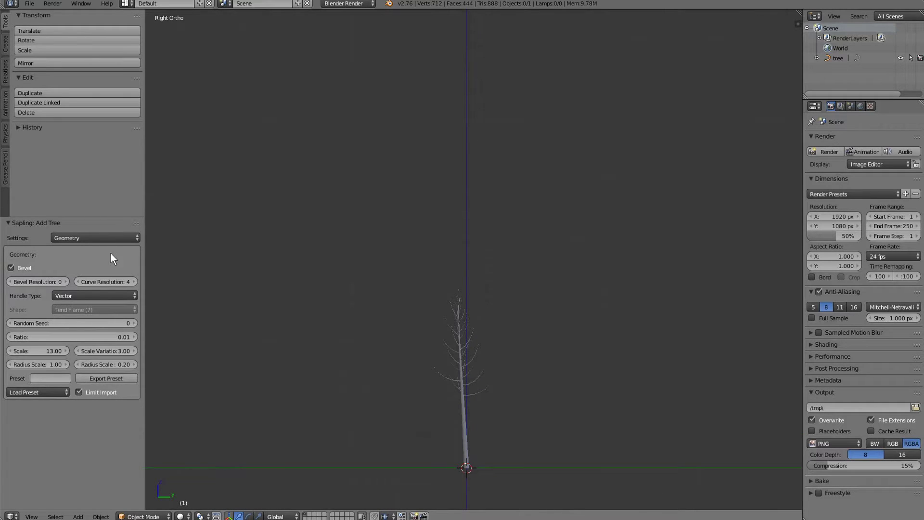
# Try generating an armature for the tree, examine its bones along the branches, and turn the armature off again.
pyautogui.click(81, 238)
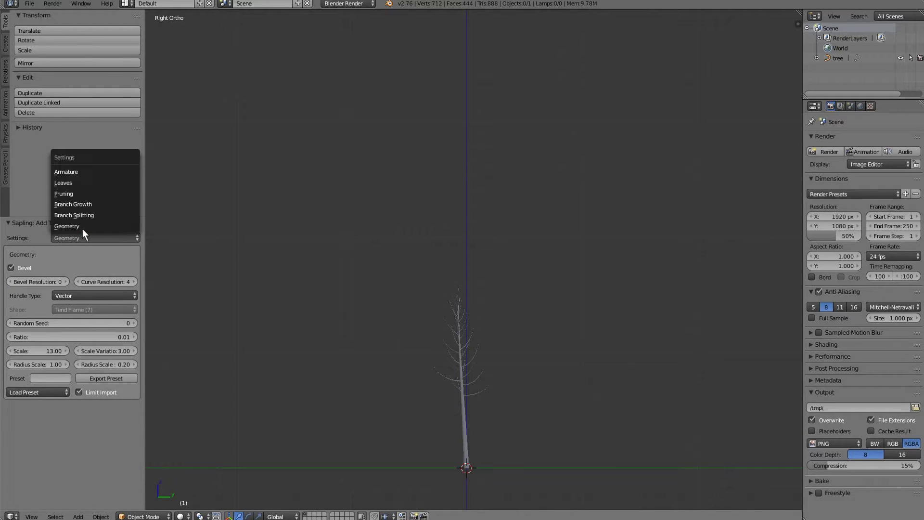
pyautogui.click(80, 173)
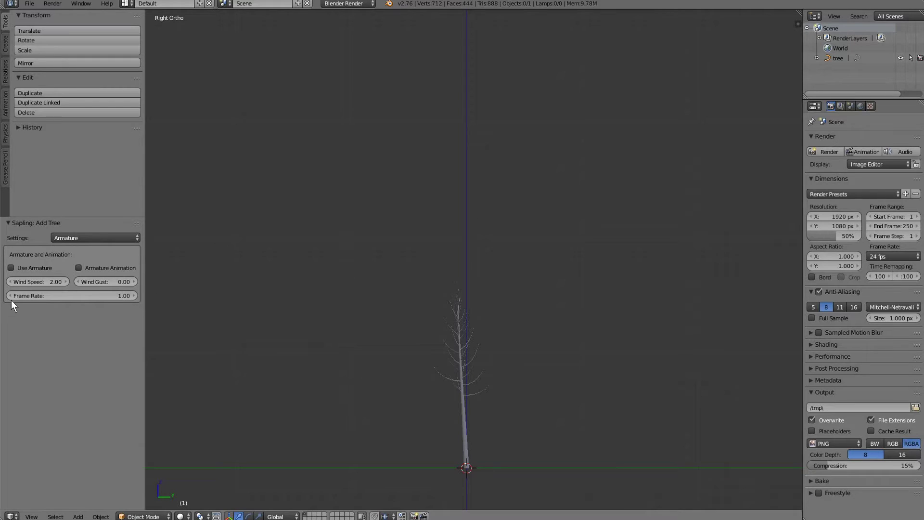
pyautogui.click(11, 267)
pyautogui.scroll(2, 450, 327)
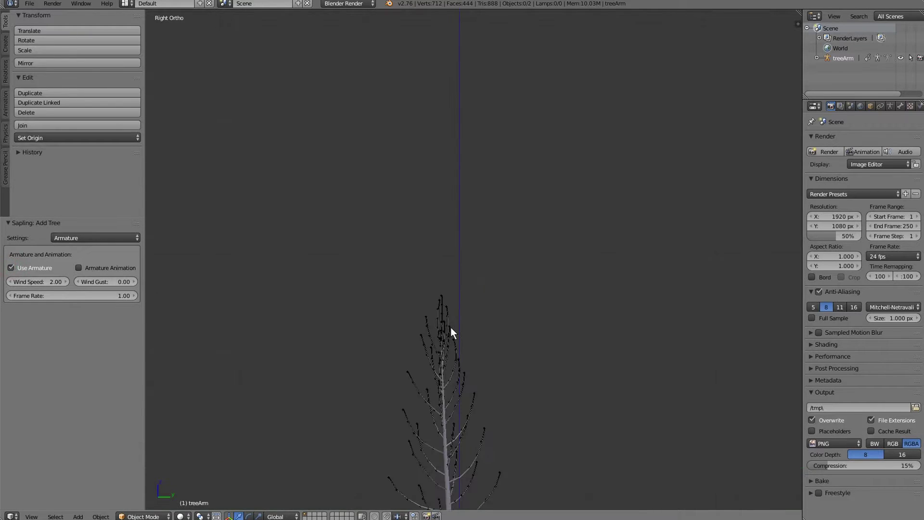
pyautogui.scroll(-3, 451, 327)
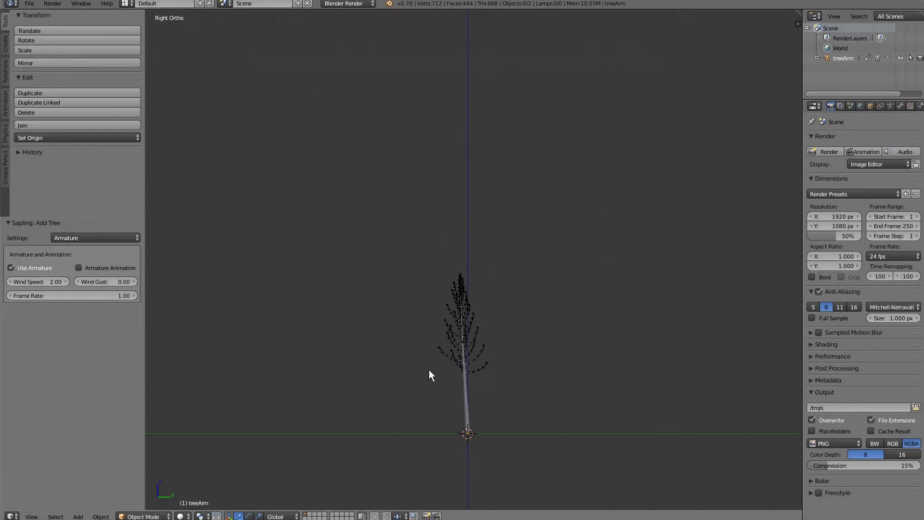
pyautogui.scroll(3, 457, 400)
pyautogui.scroll(-3, 489, 414)
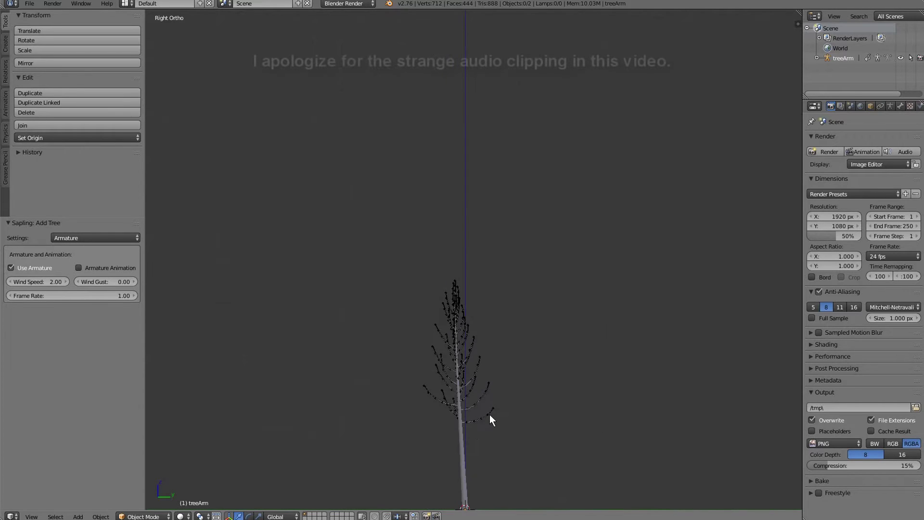
pyautogui.scroll(2, 490, 415)
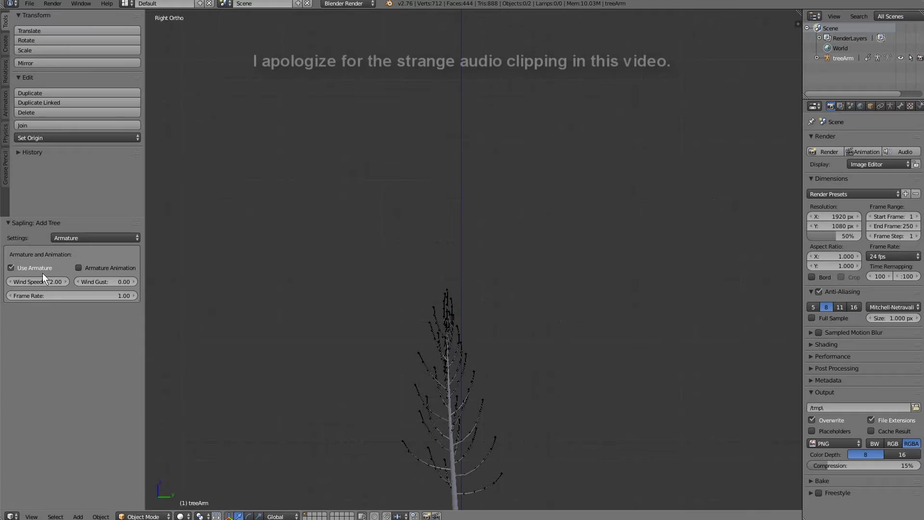
pyautogui.click(12, 268)
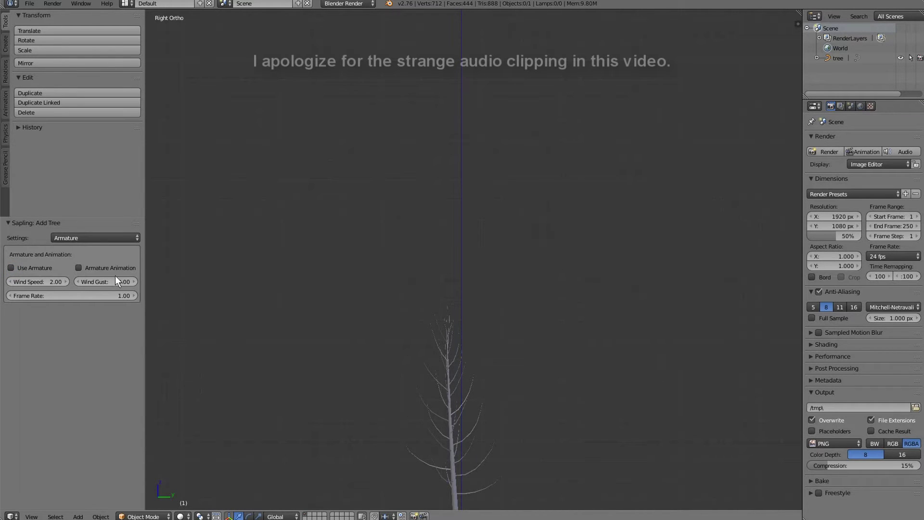
# Try showing hexagonal leaves on the tree with the leaf count set to 23.05, and hide the leaves again.
pyautogui.click(105, 238)
pyautogui.click(76, 187)
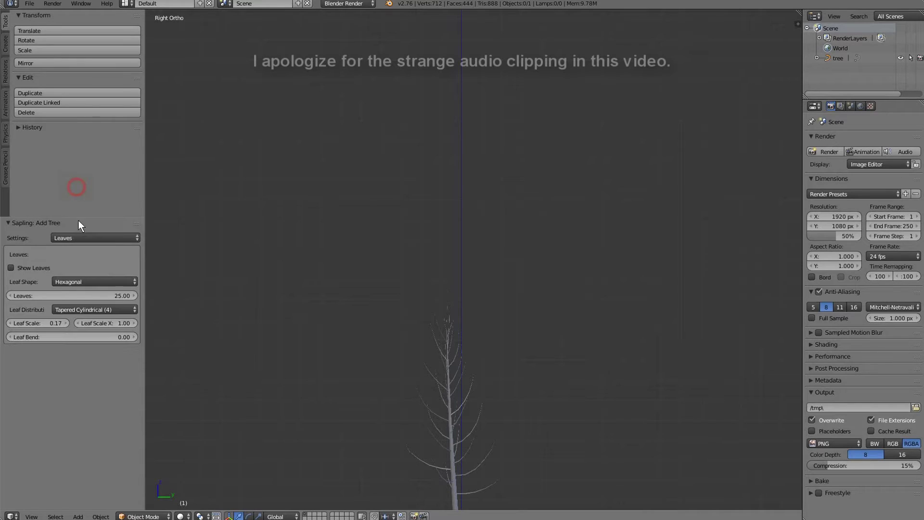
pyautogui.click(12, 268)
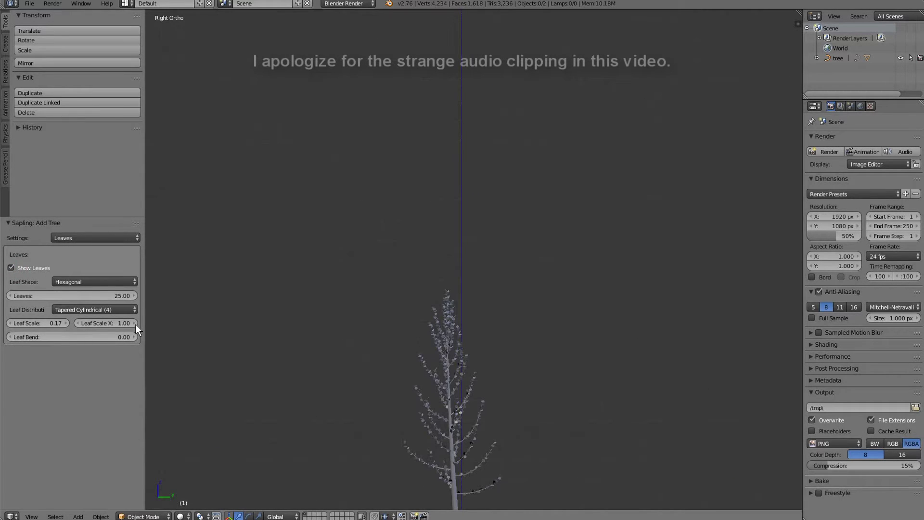
pyautogui.scroll(1, 166, 318)
pyautogui.scroll(-3, 336, 377)
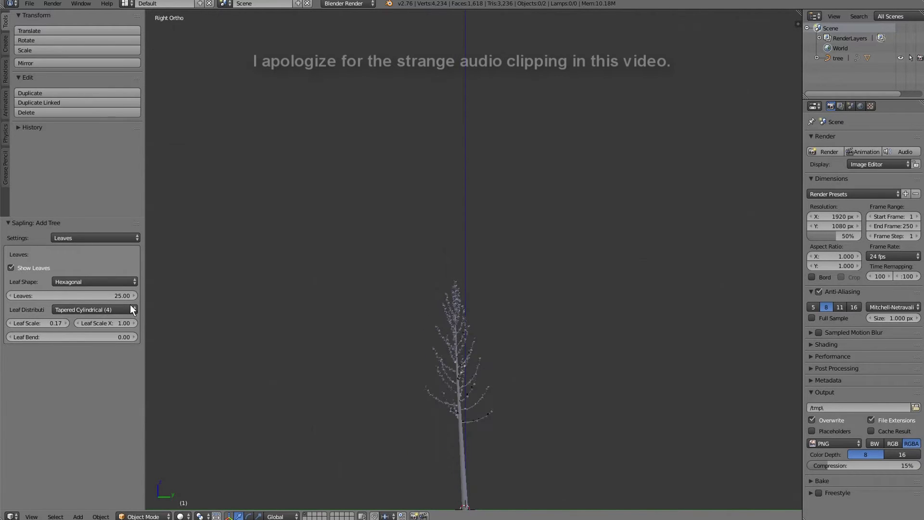
pyautogui.moveTo(116, 296); pyautogui.dragTo(104, 295)
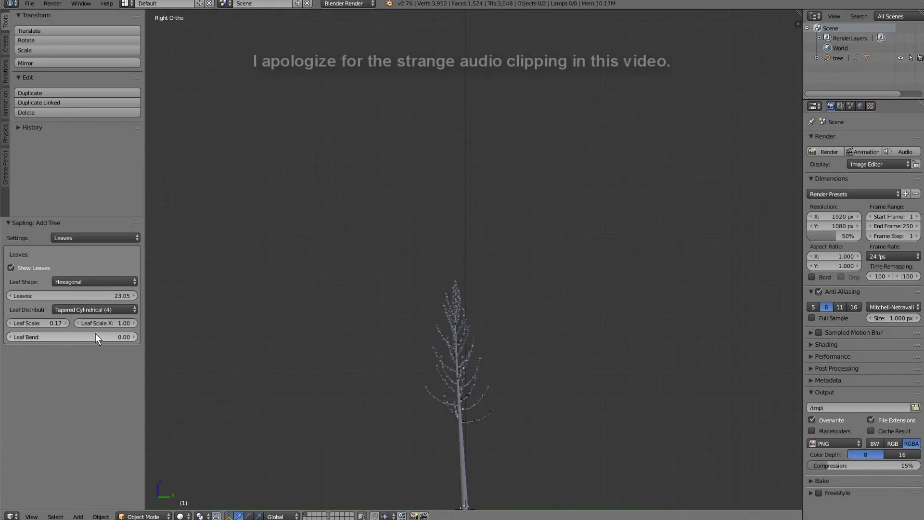
pyautogui.click(8, 269)
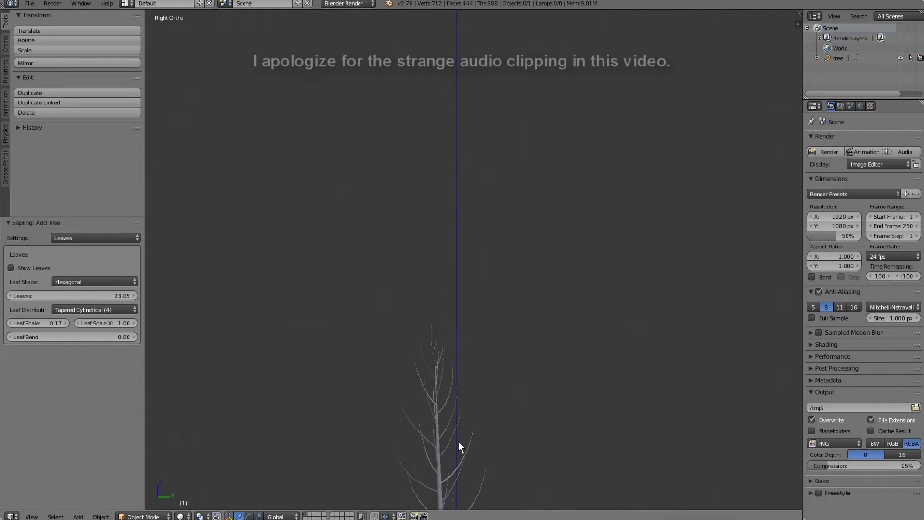
pyautogui.scroll(-2, 458, 440)
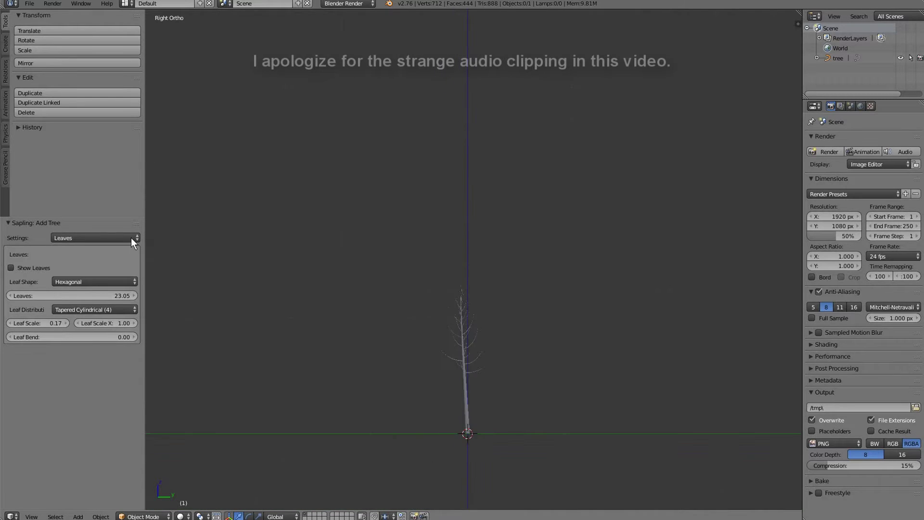
# In the branch growth settings, set the second length value to 0.27 and the first length value to 0.85.
pyautogui.click(71, 238)
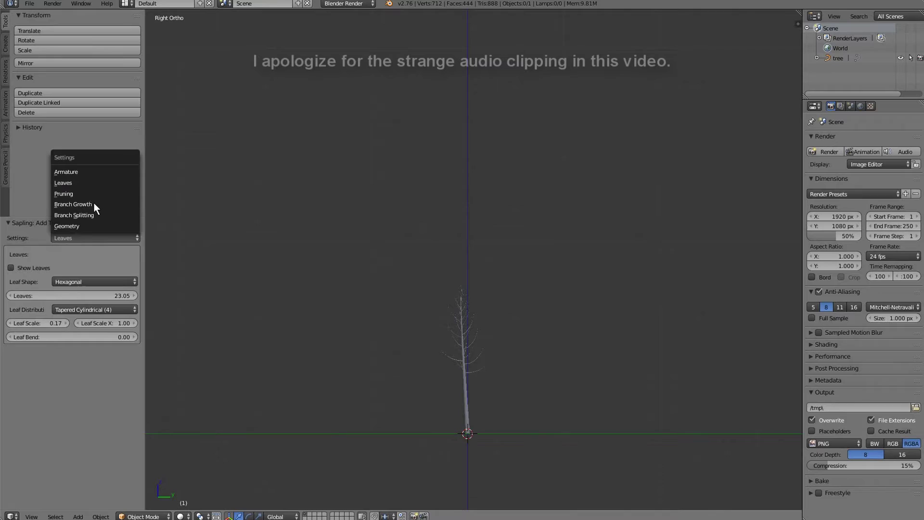
pyautogui.click(94, 204)
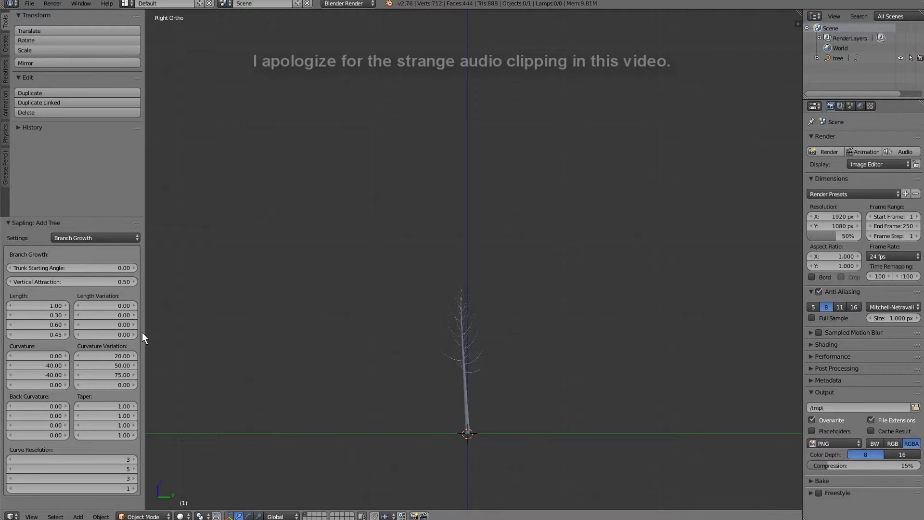
pyautogui.scroll(4, 249, 325)
pyautogui.scroll(-5, 249, 326)
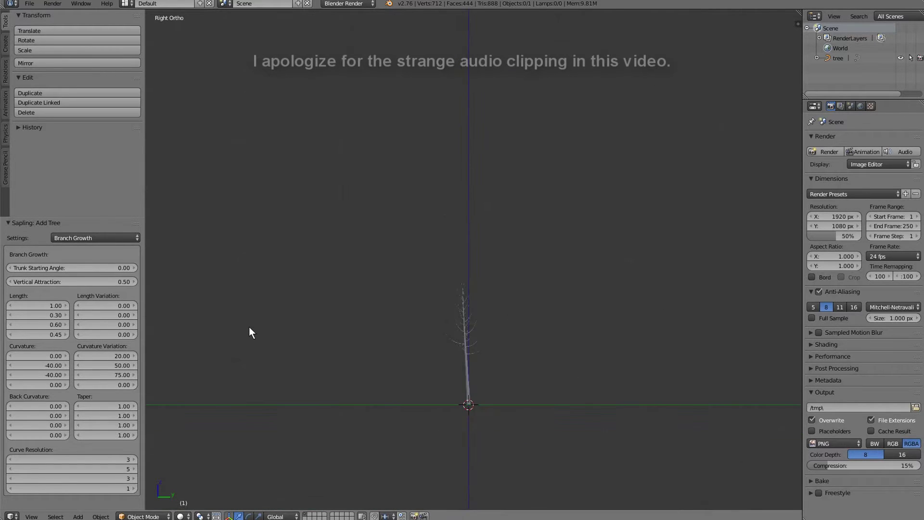
pyautogui.moveTo(374, 332); pyautogui.dragTo(433, 296, button='middle')
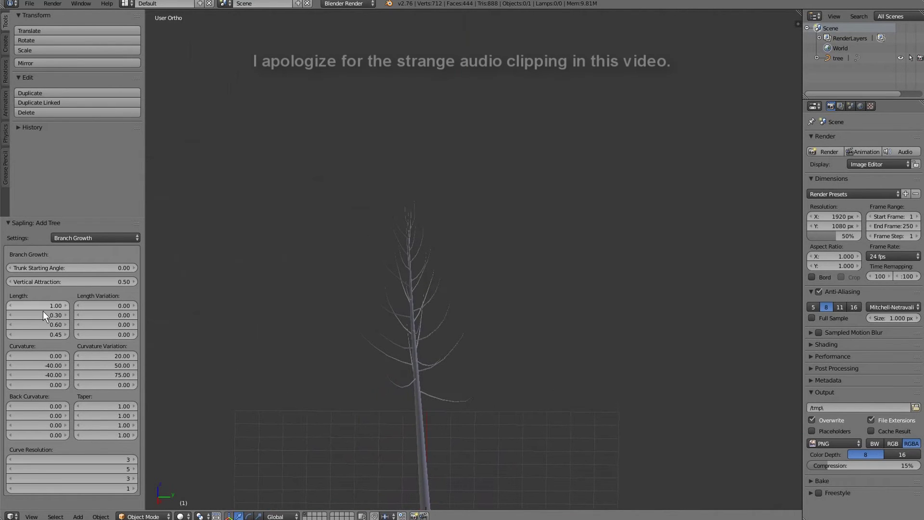
pyautogui.moveTo(42, 313)
pyautogui.mouseDown()
pyautogui.moveTo(56, 315)
pyautogui.moveTo(43, 317)
pyautogui.mouseUp()
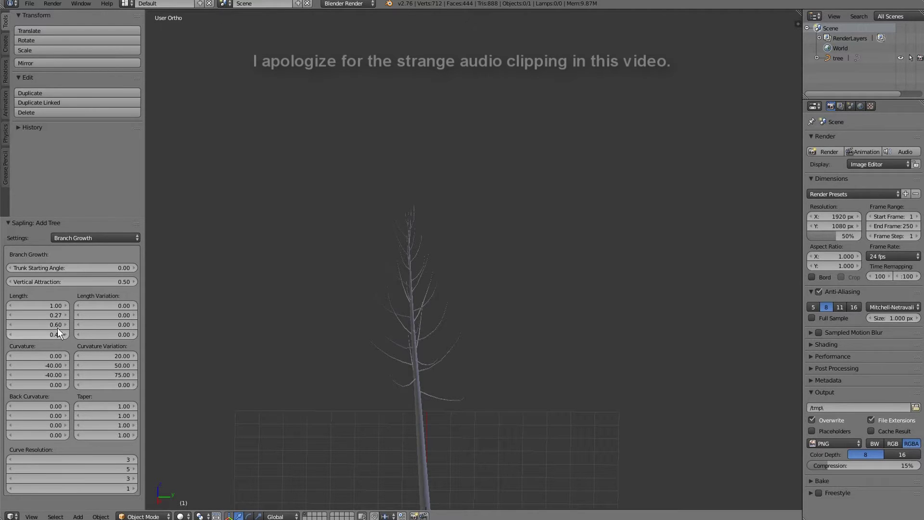
pyautogui.moveTo(38, 305)
pyautogui.mouseDown()
pyautogui.moveTo(16, 305)
pyautogui.moveTo(40, 304)
pyautogui.mouseUp()
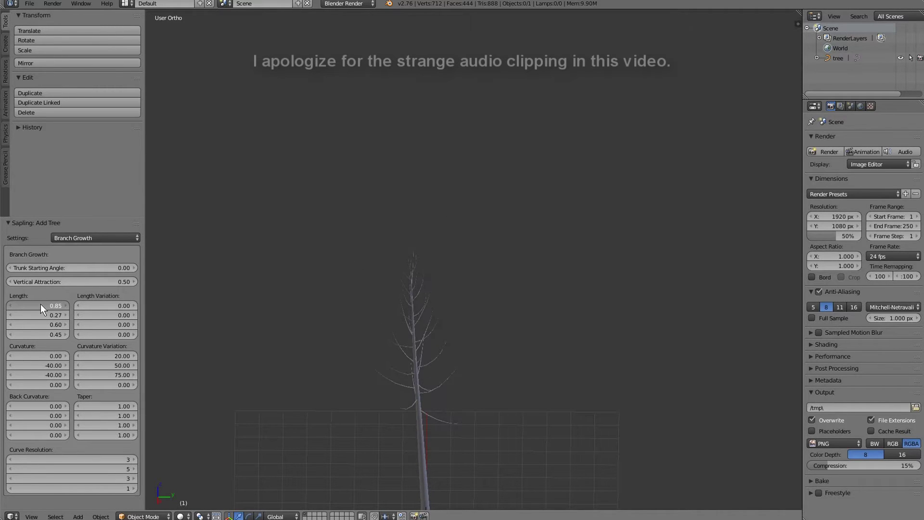
# Set the tree's first curvature value to 1.89 while viewing it from the right side, and inspect the trunk.
pyautogui.moveTo(207, 322); pyautogui.dragTo(132, 299, button='middle')
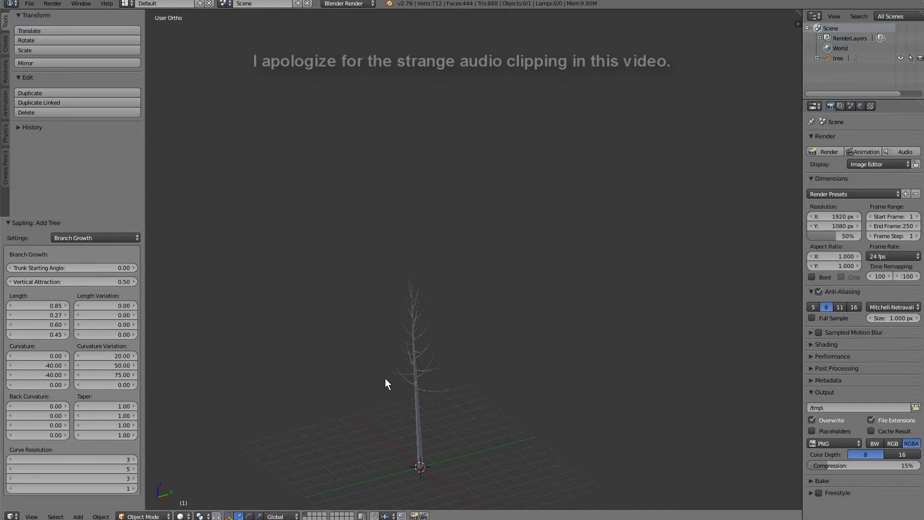
pyautogui.moveTo(385, 377); pyautogui.dragTo(379, 364, button='middle')
pyautogui.press('KP_3')
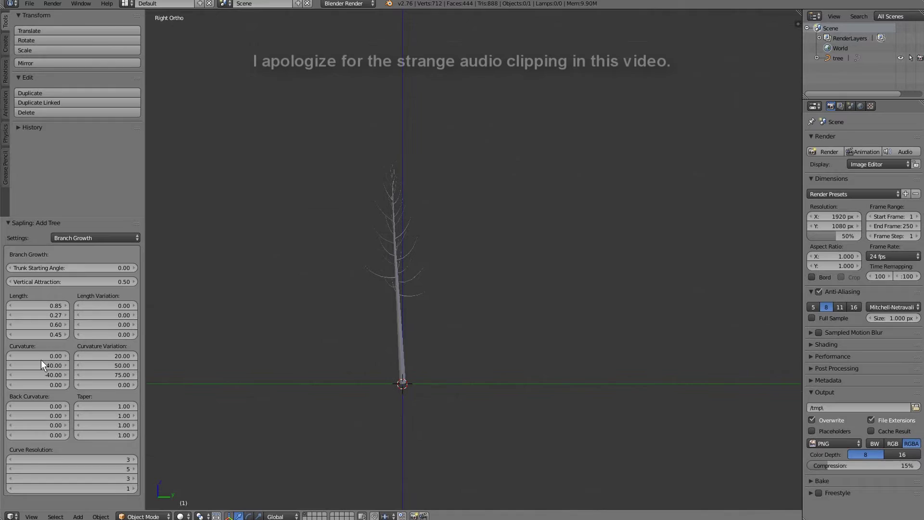
pyautogui.moveTo(41, 358); pyautogui.dragTo(94, 357)
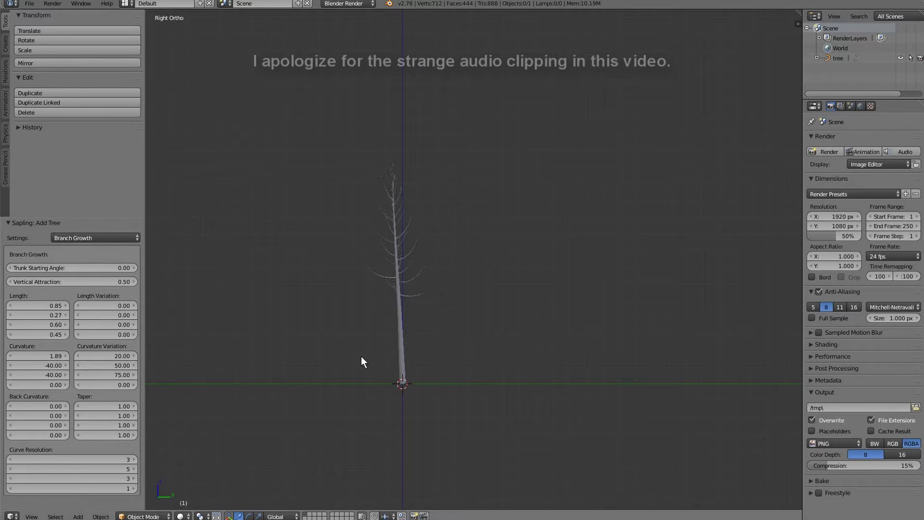
pyautogui.moveTo(361, 360); pyautogui.dragTo(395, 385, button='middle')
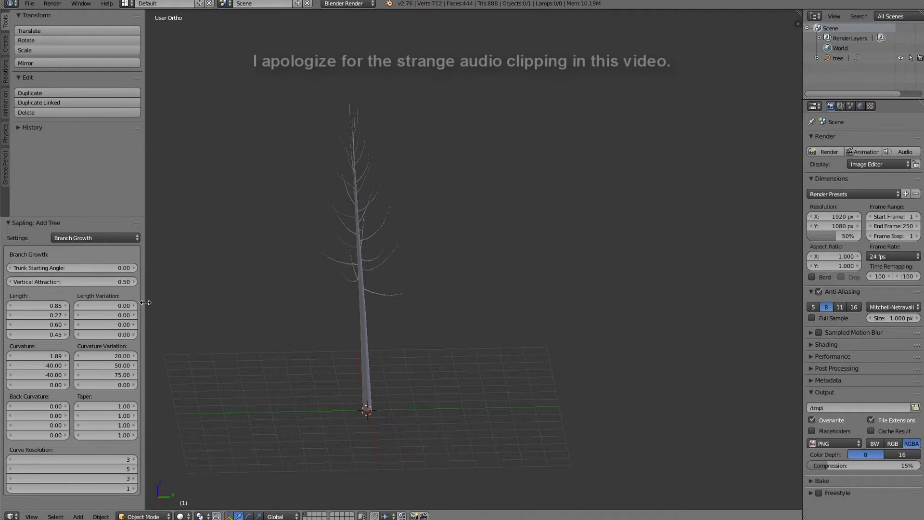
# Bring up the branch splitting settings and try adjusting the tree's segment splits.
pyautogui.click(97, 237)
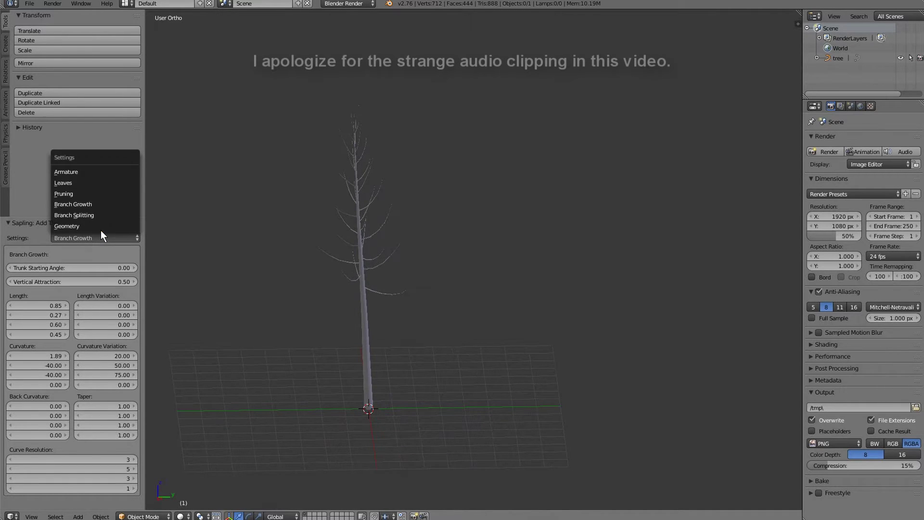
pyautogui.click(104, 217)
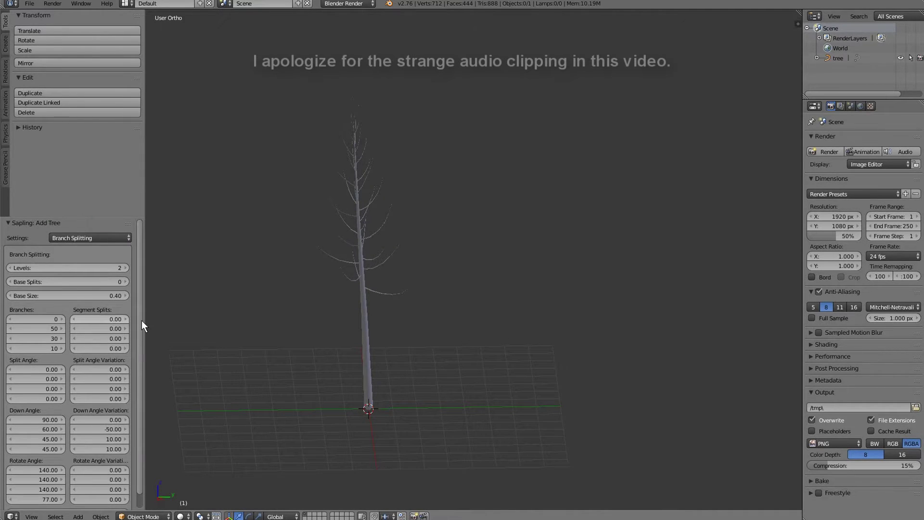
pyautogui.moveTo(139, 350); pyautogui.dragTo(127, 343, button='middle')
pyautogui.moveTo(303, 326); pyautogui.dragTo(145, 327, button='middle')
pyautogui.moveTo(102, 320)
pyautogui.mouseDown()
pyautogui.moveTo(144, 320)
pyautogui.moveTo(103, 319)
pyautogui.moveTo(118, 330)
pyautogui.moveTo(108, 330)
pyautogui.mouseUp()
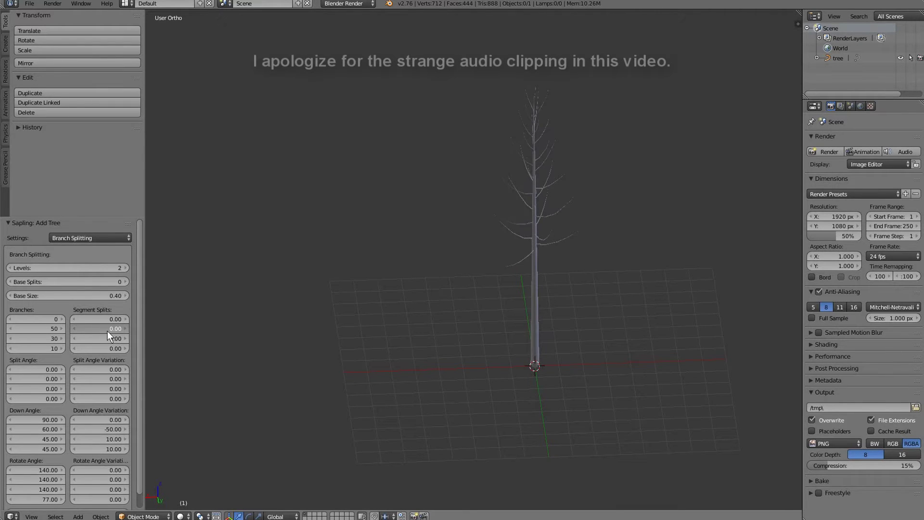
# Set the second branches value to 30 in the branch splitting settings and inspect the thinned-out tree.
pyautogui.moveTo(351, 337); pyautogui.dragTo(385, 369, button='middle')
pyautogui.scroll(-3, 385, 368)
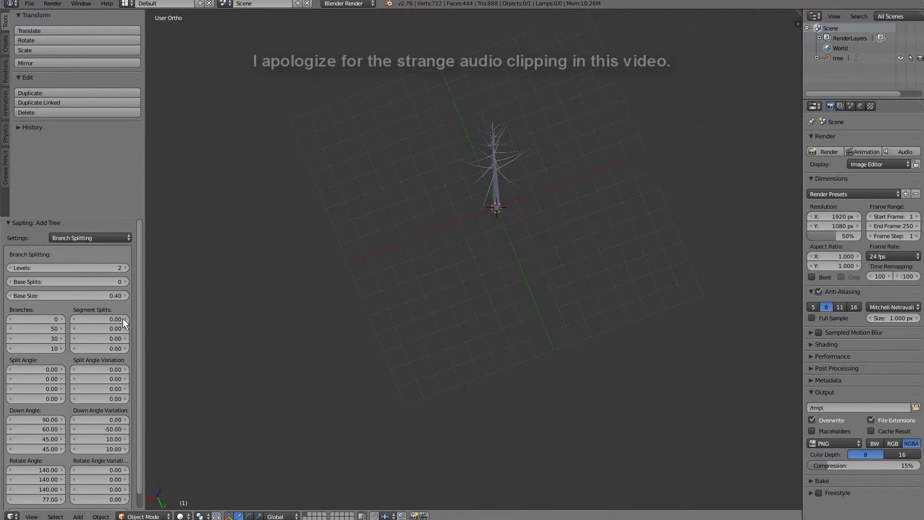
pyautogui.moveTo(422, 292); pyautogui.dragTo(497, 367, button='middle')
pyautogui.scroll(6, 494, 389)
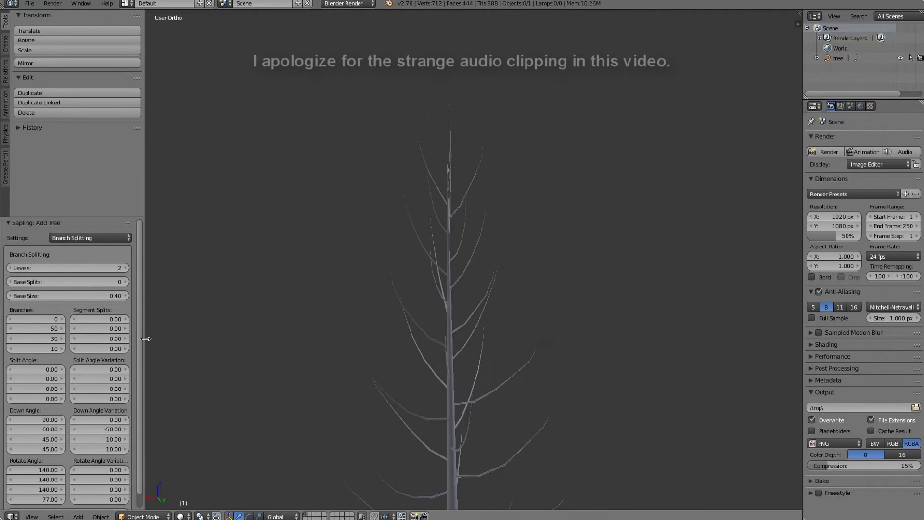
pyautogui.click(16, 327)
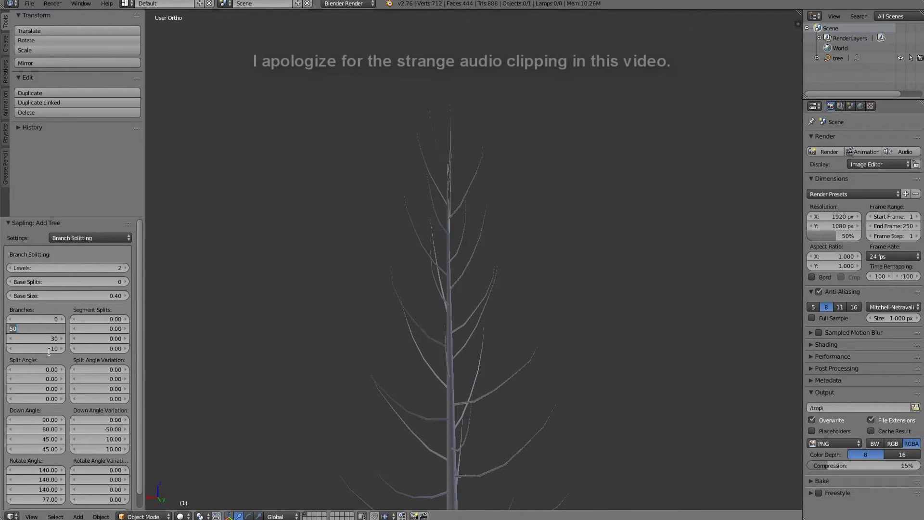
pyautogui.write('30')
pyautogui.press('Return')
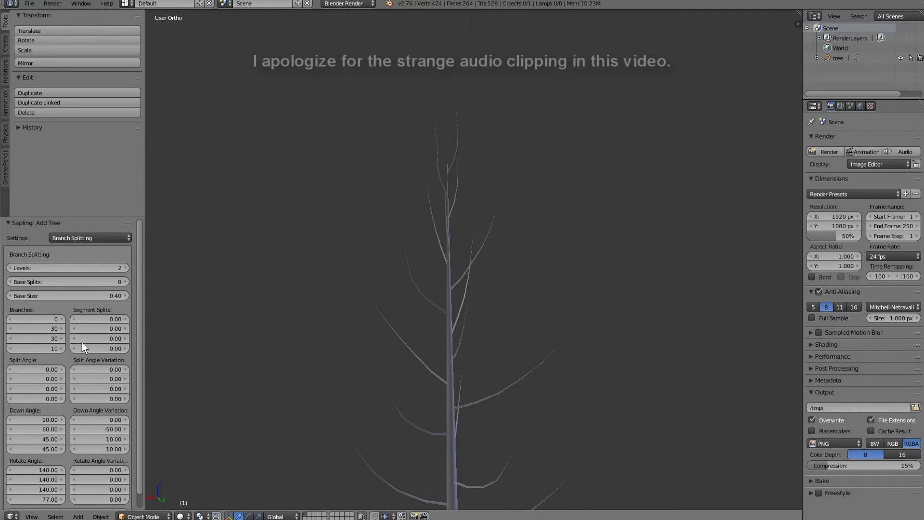
pyautogui.scroll(-5, 460, 367)
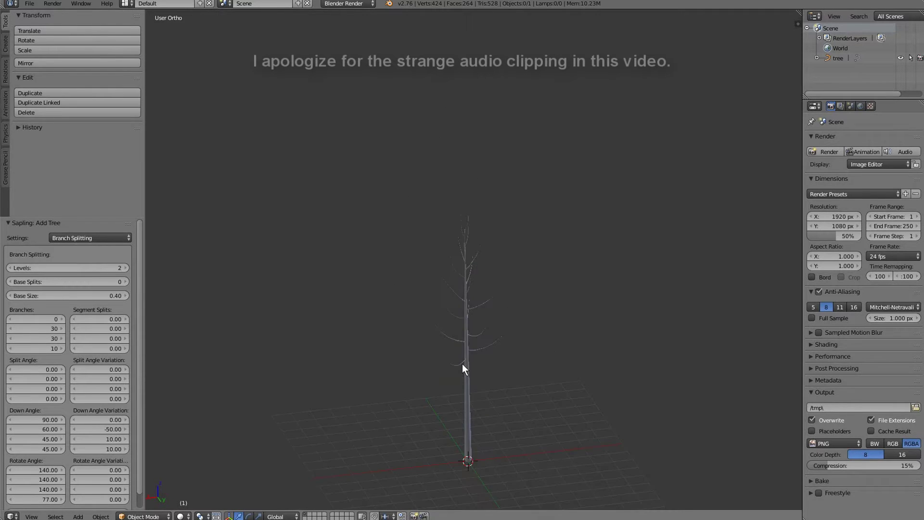
pyautogui.moveTo(461, 367); pyautogui.dragTo(418, 357, button='middle')
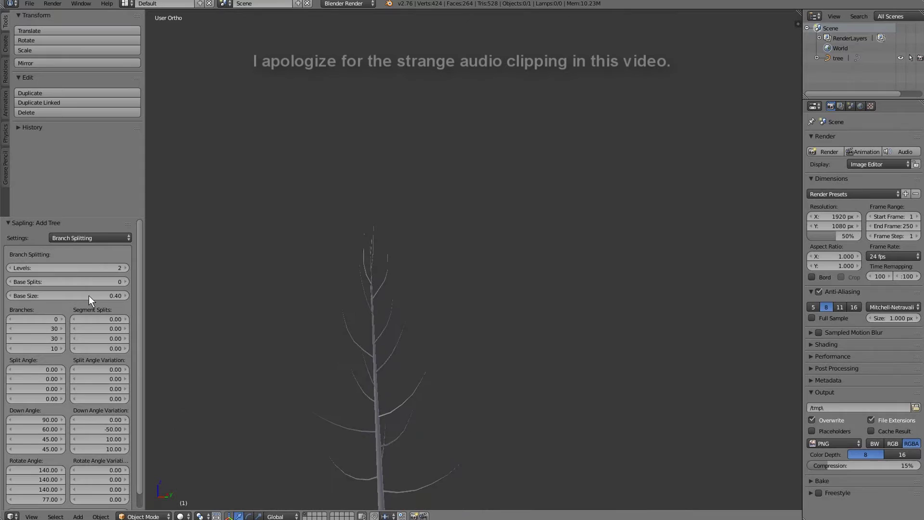
# Bring up the tree's geometry settings, and move the tree about -5.754 units along the Y axis.
pyautogui.click(94, 240)
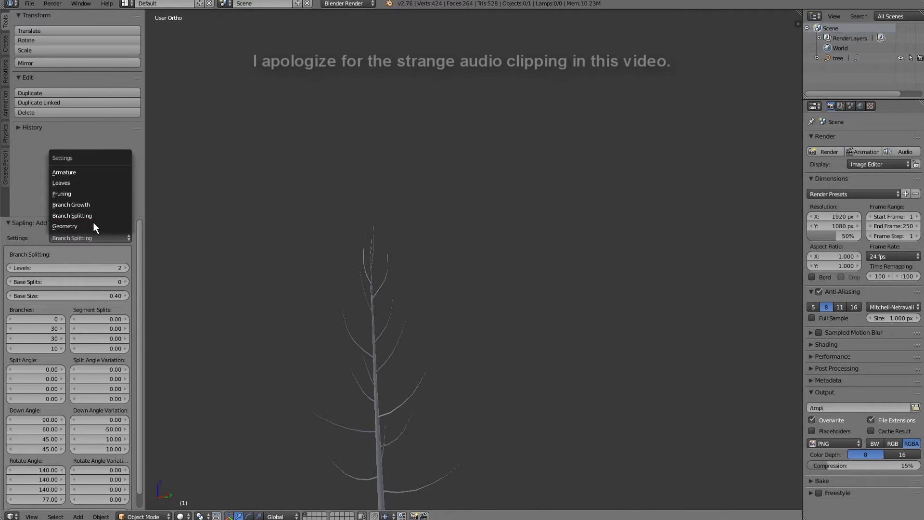
pyautogui.click(93, 226)
pyautogui.moveTo(298, 385); pyautogui.dragTo(485, 457, button='middle')
pyautogui.rightClick(434, 381)
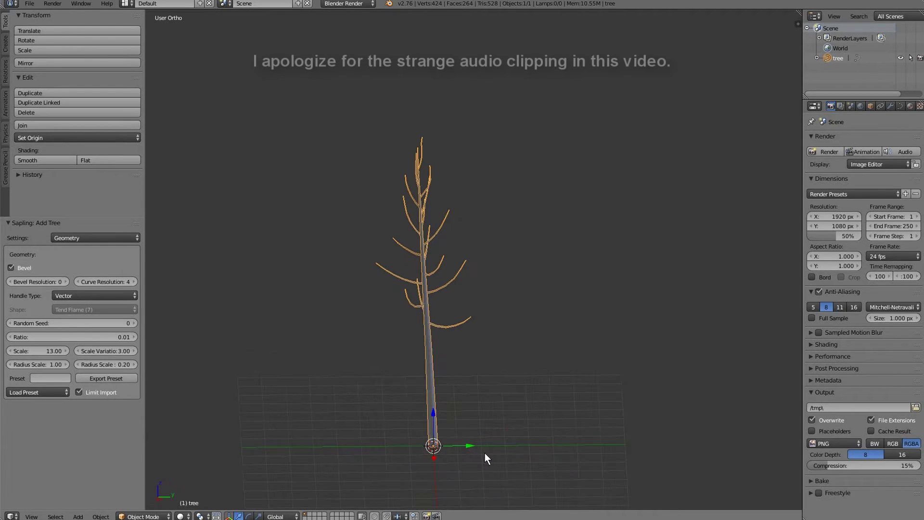
pyautogui.press('g')
pyautogui.press('y')
pyautogui.click(346, 451)
pyautogui.moveTo(444, 430); pyautogui.dragTo(436, 433, button='middle')
# Add a second Sapling tree at the 3D cursor beside the first one.
pyautogui.hotkey('shift', 'a')
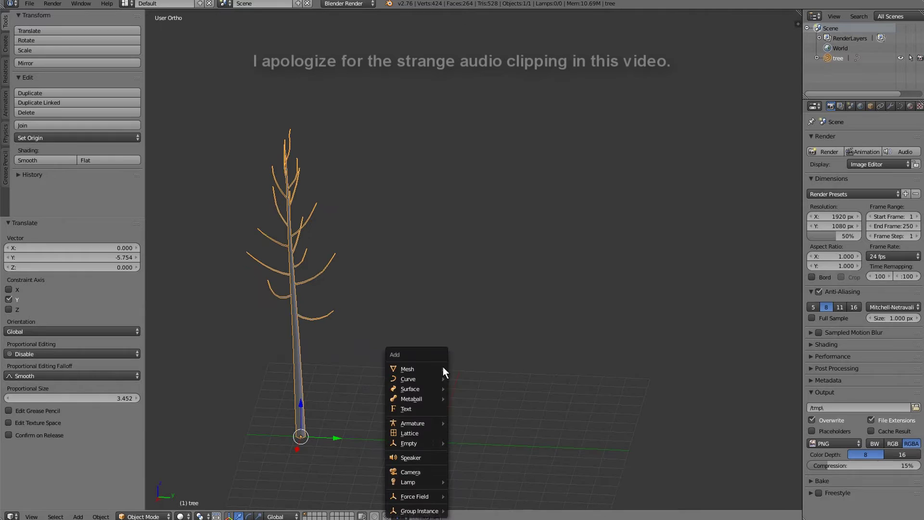
pyautogui.moveTo(442, 368)
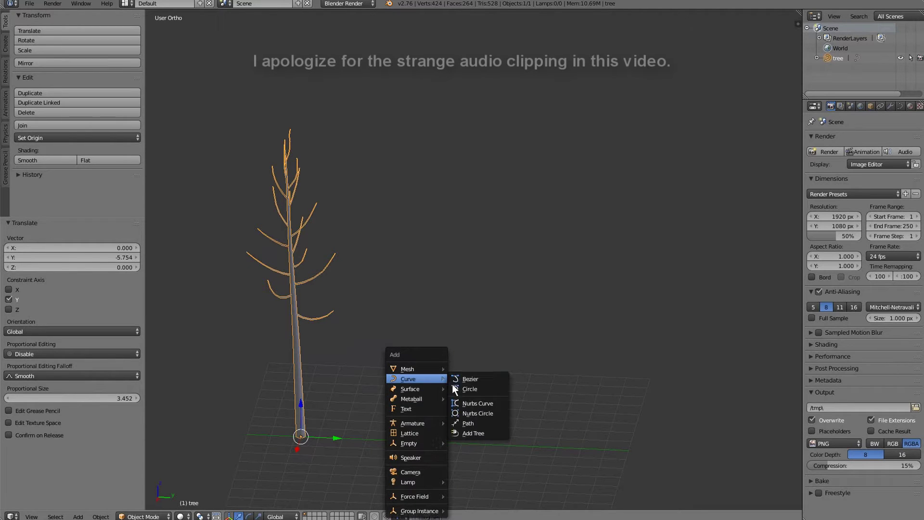
pyautogui.click(492, 432)
pyautogui.moveTo(491, 432); pyautogui.dragTo(484, 413, button='middle')
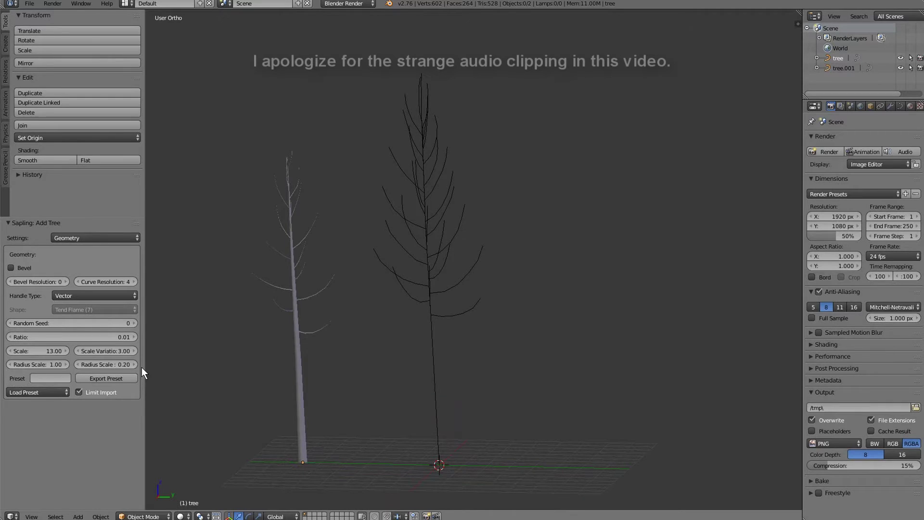
# Try the willow preset on the new tree with bevel turned on, and inspect its drooping branches.
pyautogui.click(38, 394)
pyautogui.click(33, 392)
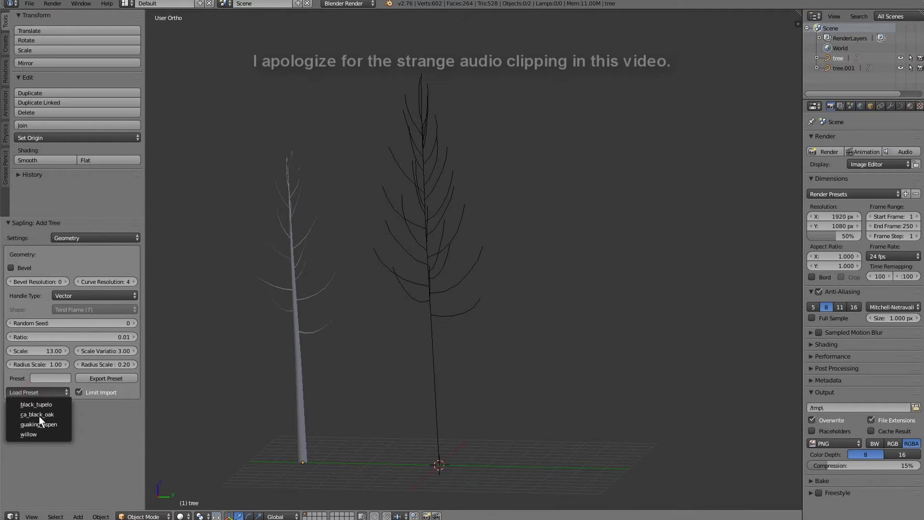
pyautogui.click(34, 392)
pyautogui.click(47, 433)
pyautogui.moveTo(149, 414); pyautogui.dragTo(13, 339, button='middle')
pyautogui.click(11, 267)
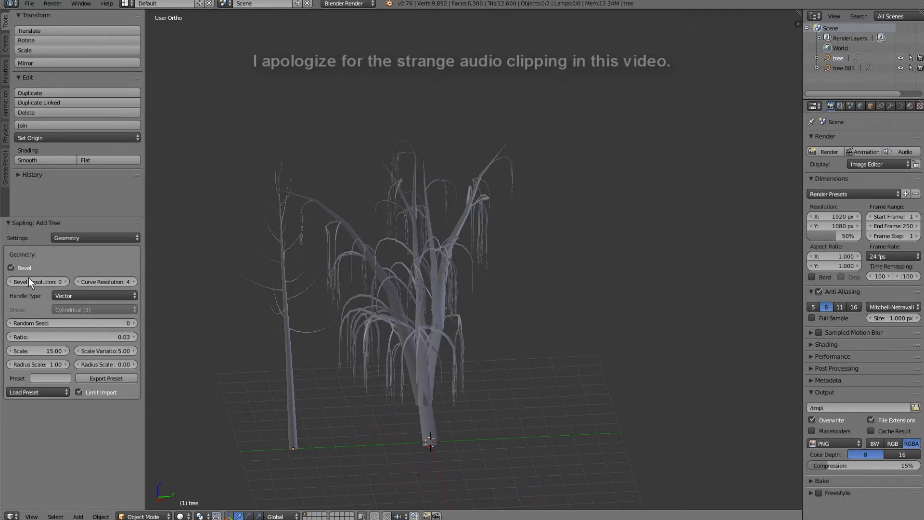
pyautogui.scroll(5, 286, 396)
pyautogui.moveTo(356, 398)
pyautogui.mouseDown(button='middle')
pyautogui.moveTo(285, 396)
pyautogui.moveTo(359, 395)
pyautogui.moveTo(351, 397)
pyautogui.moveTo(384, 406)
pyautogui.moveTo(584, 401)
pyautogui.moveTo(371, 408)
pyautogui.mouseUp(button='middle')
pyautogui.scroll(-3, 351, 397)
pyautogui.scroll(-3, 351, 398)
pyautogui.scroll(3, 372, 408)
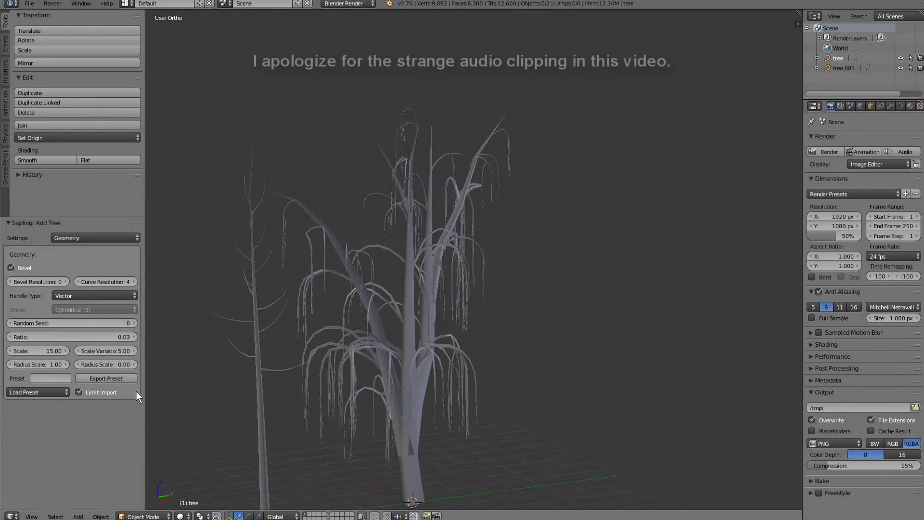
# Try the guaking_aspen, ca_black_oak and black_tupelo presets on the new tree one after another.
pyautogui.click(67, 392)
pyautogui.click(40, 419)
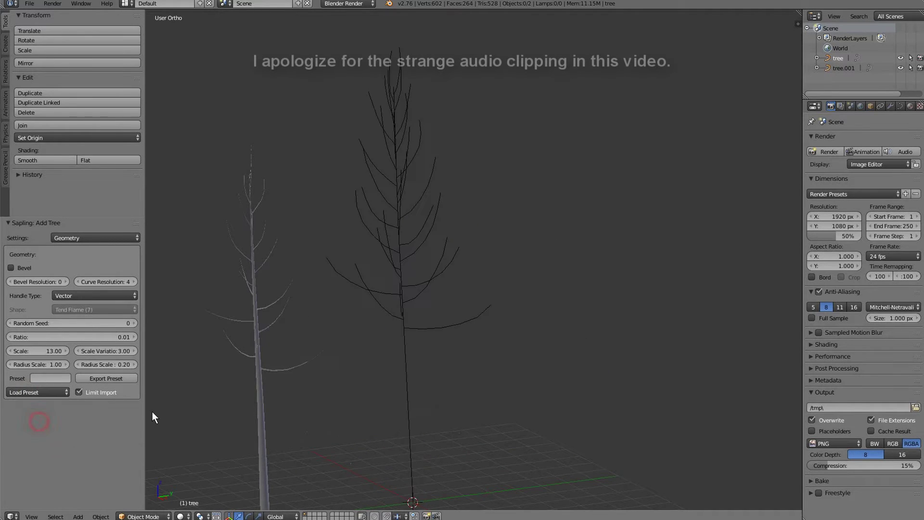
pyautogui.moveTo(163, 425); pyautogui.dragTo(128, 409, button='middle')
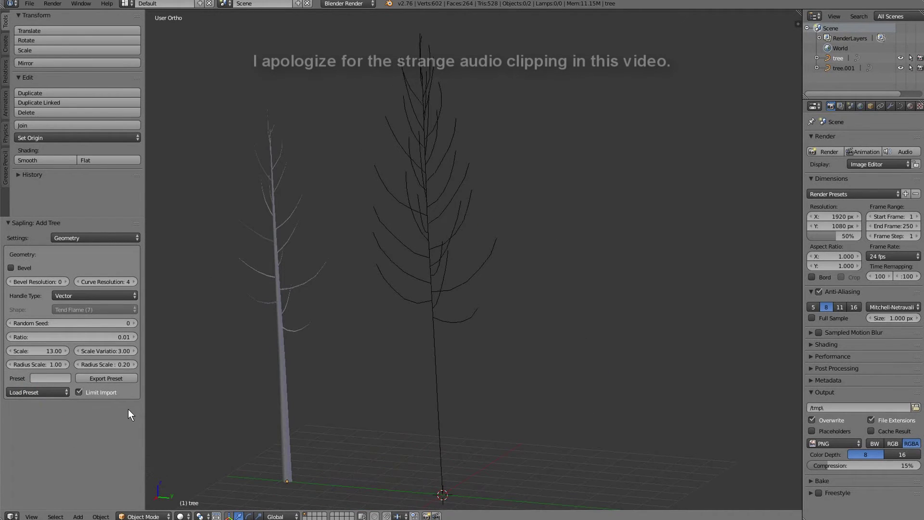
pyautogui.click(27, 394)
pyautogui.click(37, 417)
pyautogui.scroll(-2, 253, 419)
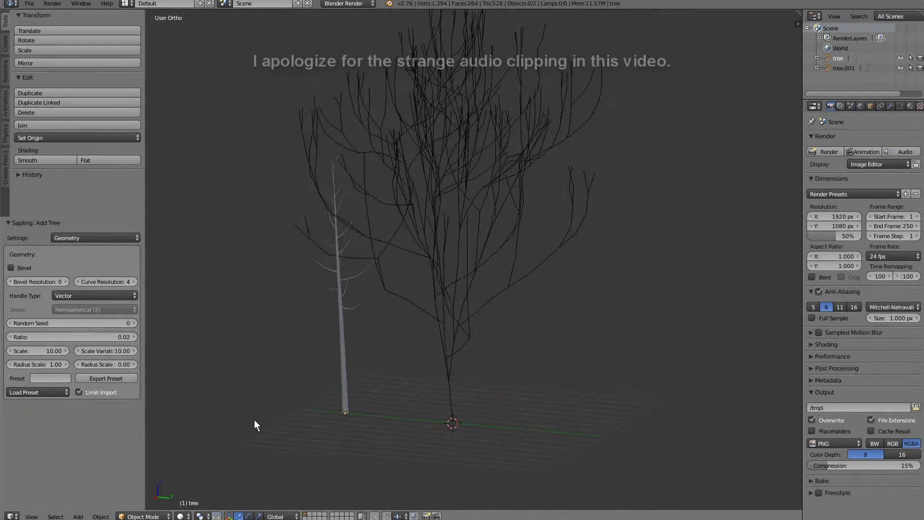
pyautogui.moveTo(259, 419); pyautogui.dragTo(357, 410, button='middle')
pyautogui.click(25, 392)
pyautogui.click(45, 403)
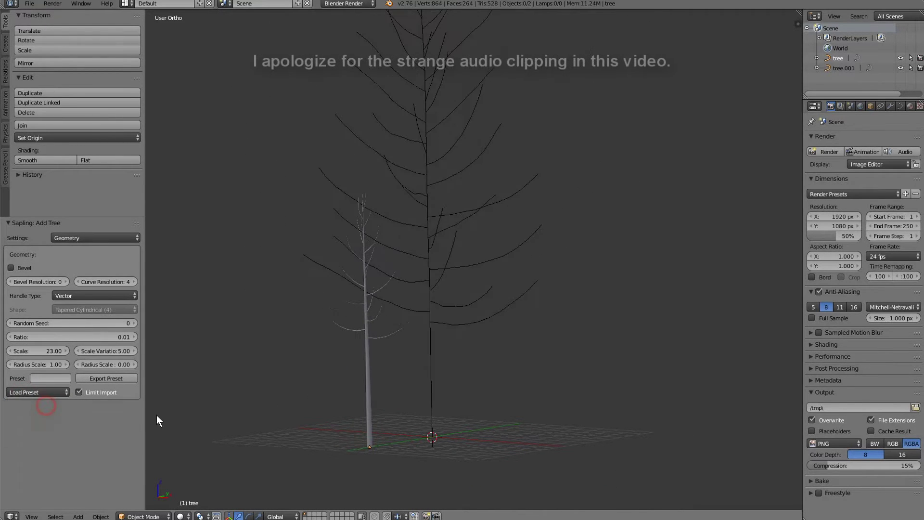
pyautogui.moveTo(157, 419)
pyautogui.mouseDown(button='middle')
pyautogui.moveTo(282, 448)
pyautogui.moveTo(159, 428)
pyautogui.mouseUp(button='middle')
# Load the ca_black_oak preset for the new tree and turn on its bevel.
pyautogui.click(22, 388)
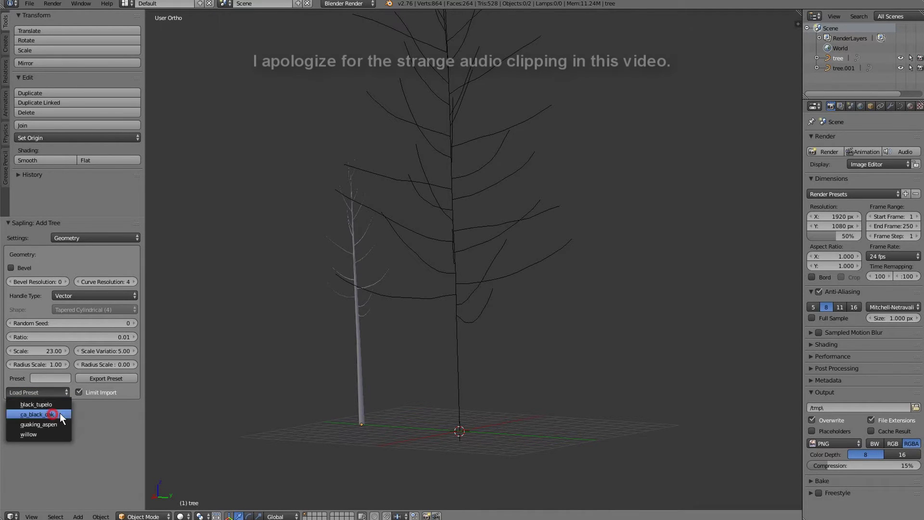
pyautogui.click(57, 414)
pyautogui.moveTo(164, 424); pyautogui.dragTo(140, 377, button='middle')
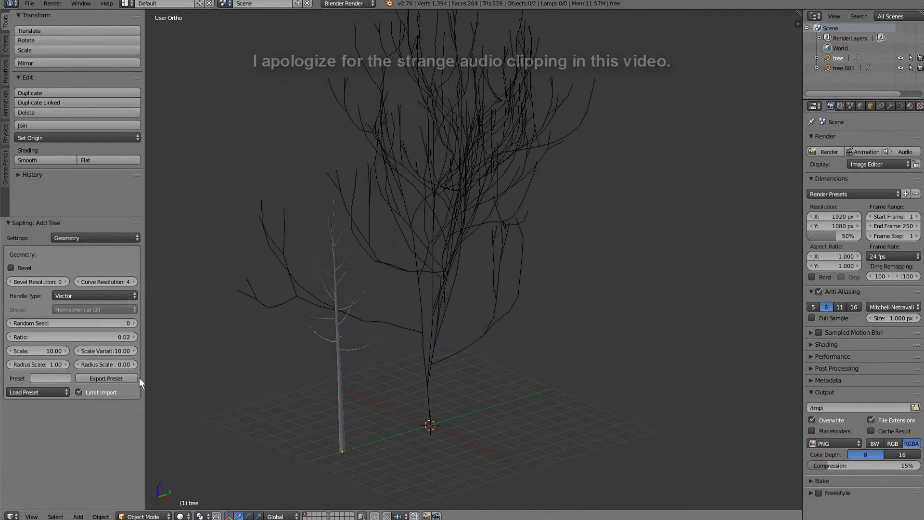
pyautogui.click(10, 267)
pyautogui.moveTo(476, 412); pyautogui.dragTo(422, 401, button='middle')
pyautogui.scroll(3, 331, 386)
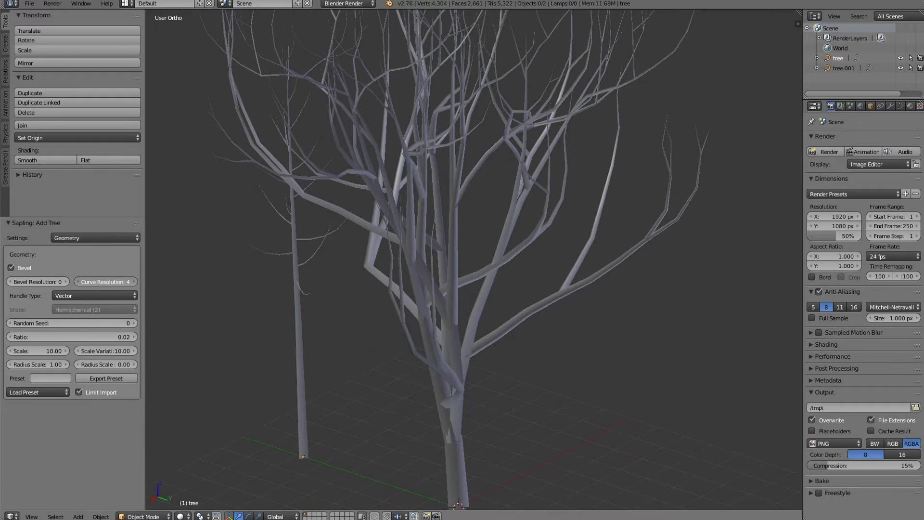
# In the branch splitting settings, set the oak tree's first segment splits value to 0 and inspect the trunk.
pyautogui.click(100, 235)
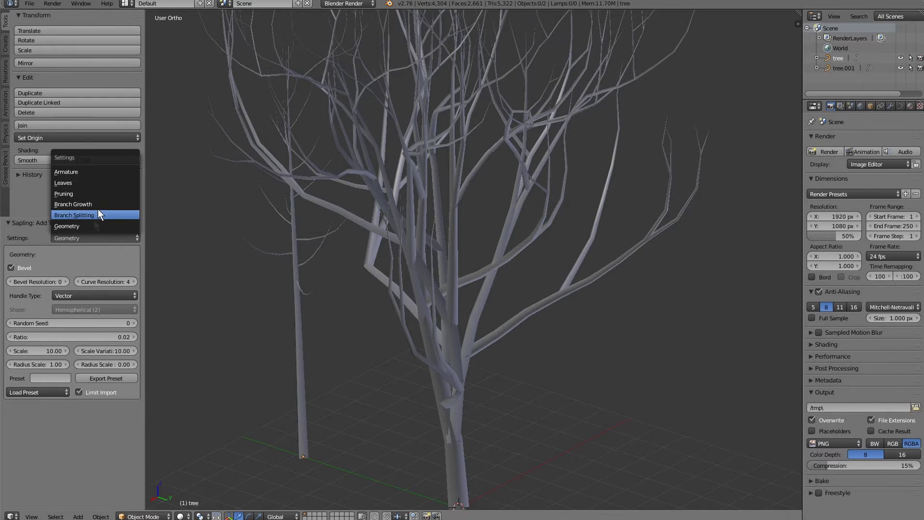
pyautogui.click(98, 214)
pyautogui.moveTo(312, 345); pyautogui.dragTo(323, 336, button='middle')
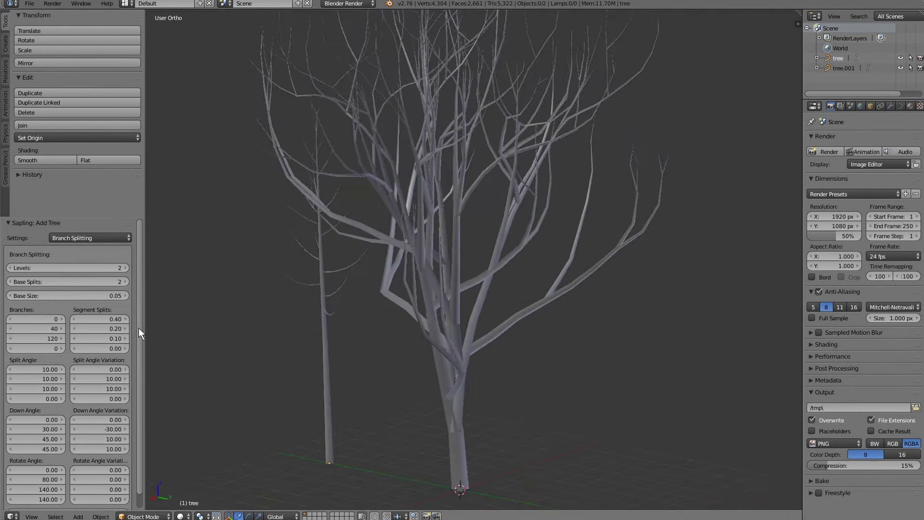
pyautogui.press('Return')
pyautogui.moveTo(241, 336); pyautogui.dragTo(289, 385, button='middle')
pyautogui.scroll(3, 289, 356)
pyautogui.doubleClick(107, 318)
pyautogui.write('0')
pyautogui.press('Return')
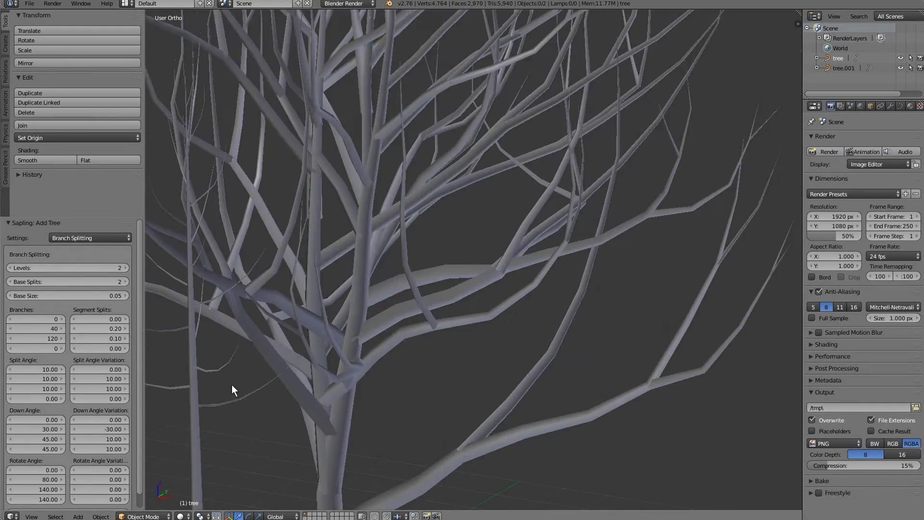
pyautogui.scroll(-5, 231, 386)
pyautogui.moveTo(166, 402); pyautogui.dragTo(443, 420, button='middle')
pyautogui.scroll(4, 289, 381)
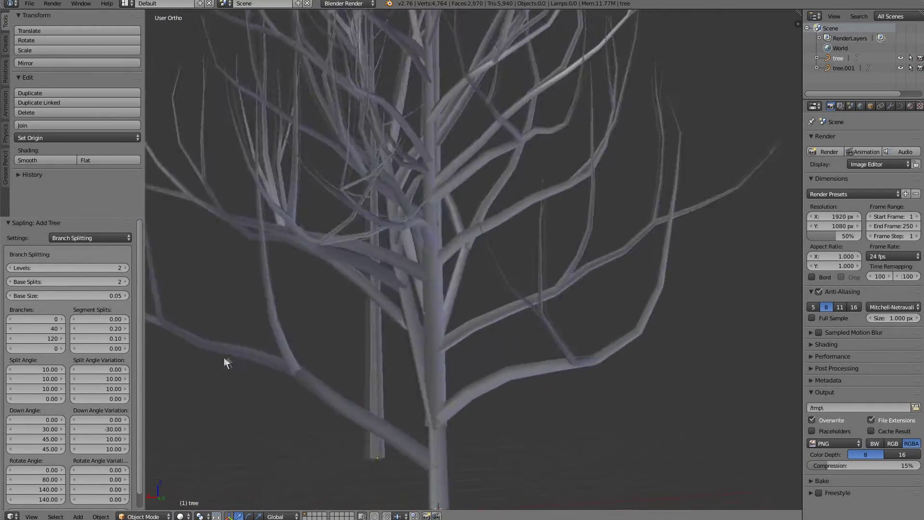
# Lower the second segment splits value to 0.10 and on to 0, checking the branches from another angle.
pyautogui.moveTo(227, 363); pyautogui.dragTo(248, 353, button='middle')
pyautogui.click(93, 327)
pyautogui.press('Return')
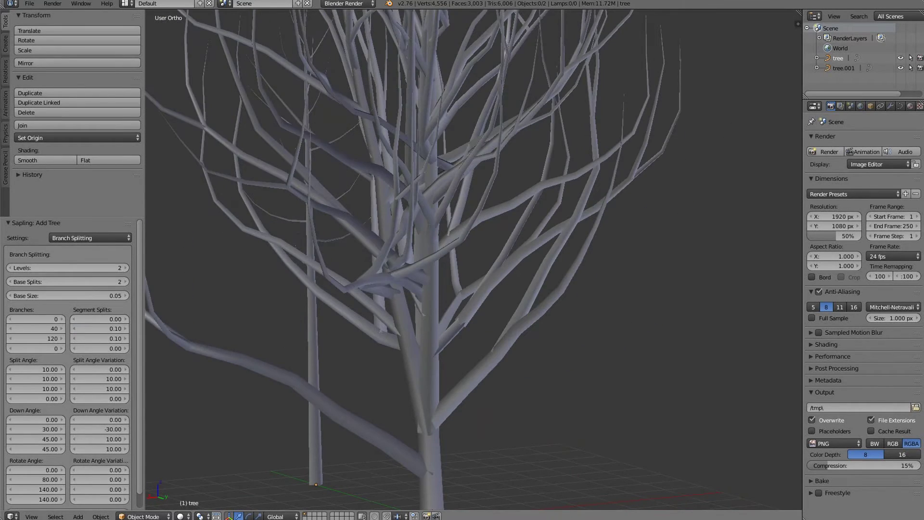
pyautogui.press('Return')
pyautogui.moveTo(198, 339); pyautogui.dragTo(269, 372, button='middle')
pyautogui.scroll(-2, 340, 382)
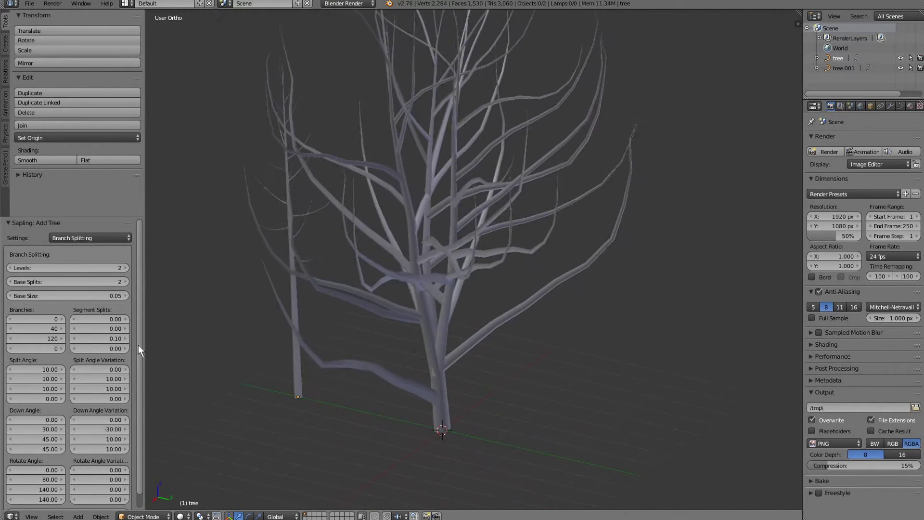
# Set the third segment splits value and the third branches value to 0.
pyautogui.click(104, 339)
pyautogui.write('0')
pyautogui.press('Return')
pyautogui.moveTo(208, 353); pyautogui.dragTo(332, 380, button='middle')
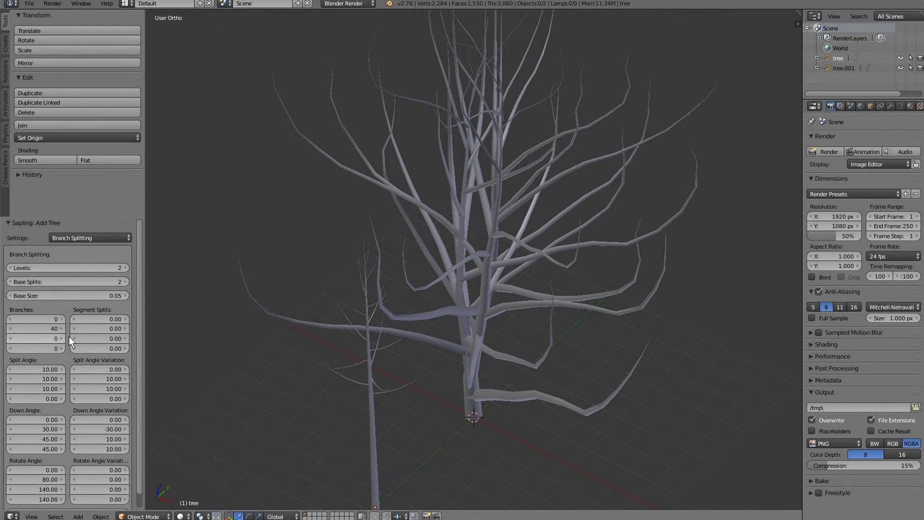
# Reduce the second branches value to 30 and further to 20, and inspect the sparser tree.
pyautogui.click(45, 329)
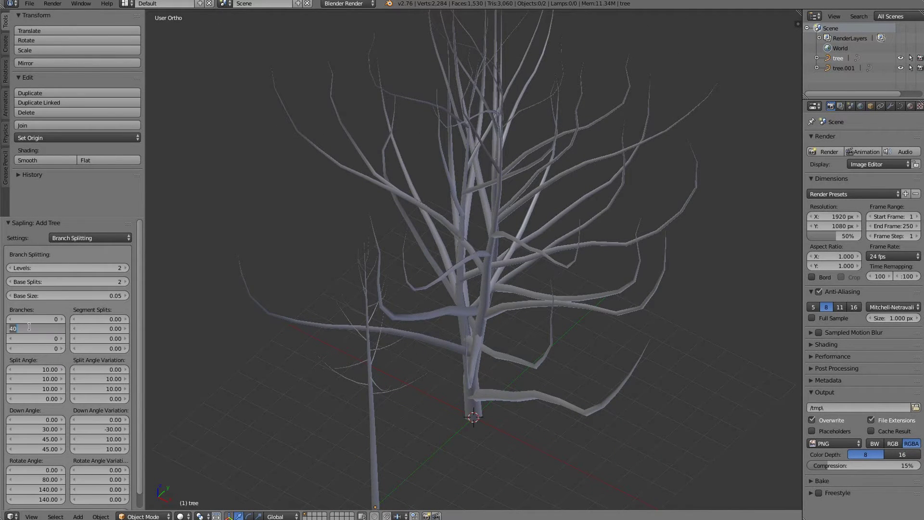
pyautogui.write('30')
pyautogui.press('Return')
pyautogui.moveTo(308, 414); pyautogui.dragTo(80, 337, button='middle')
pyautogui.write('20')
pyautogui.press('Return')
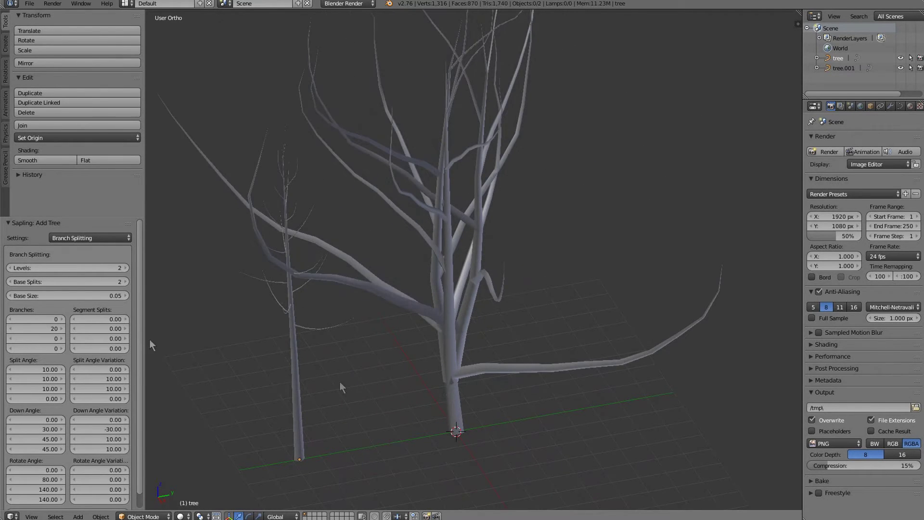
pyautogui.moveTo(341, 387)
pyautogui.mouseDown(button='middle')
pyautogui.moveTo(226, 386)
pyautogui.moveTo(337, 379)
pyautogui.mouseUp(button='middle')
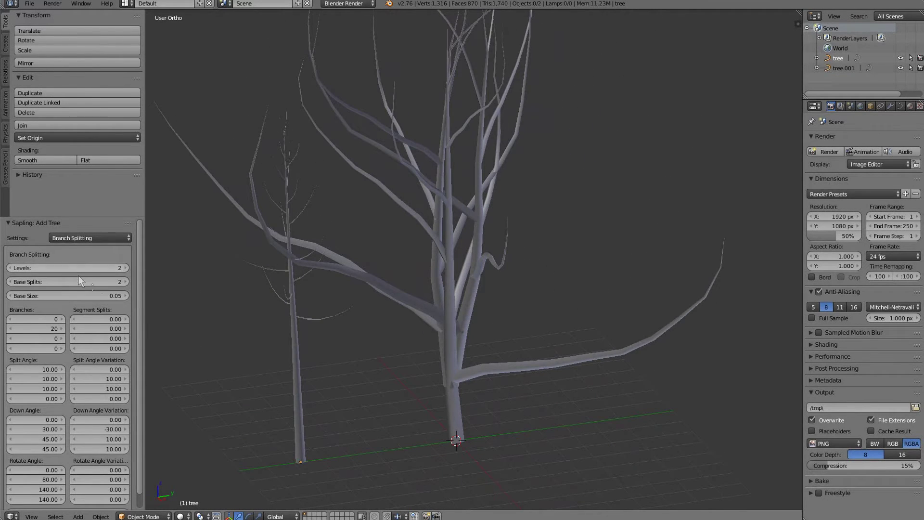
# In the branch growth settings, set the lengths to 0.70, 0.86, 0.38 and 0.000001, and the second and third length variations to 0.01 and 0.23.
pyautogui.click(94, 238)
pyautogui.click(81, 206)
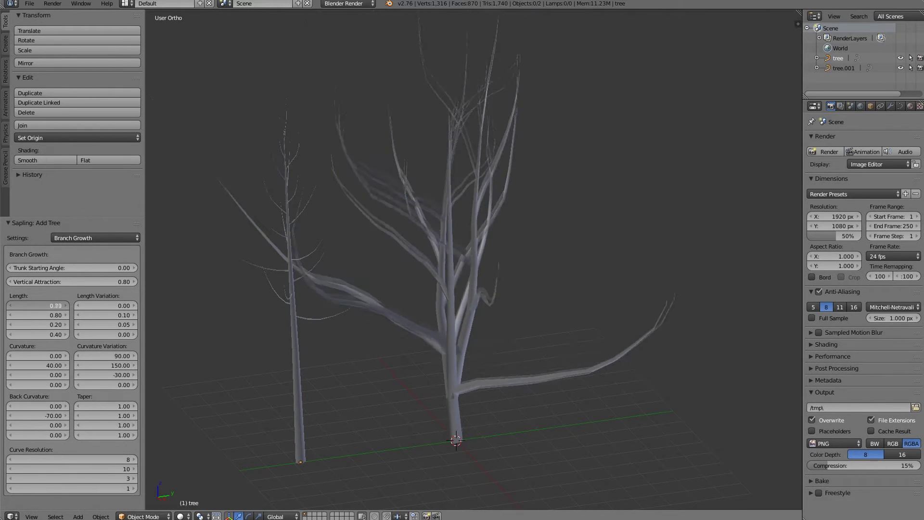
pyautogui.moveTo(44, 313); pyautogui.dragTo(44, 314)
pyautogui.click(44, 324)
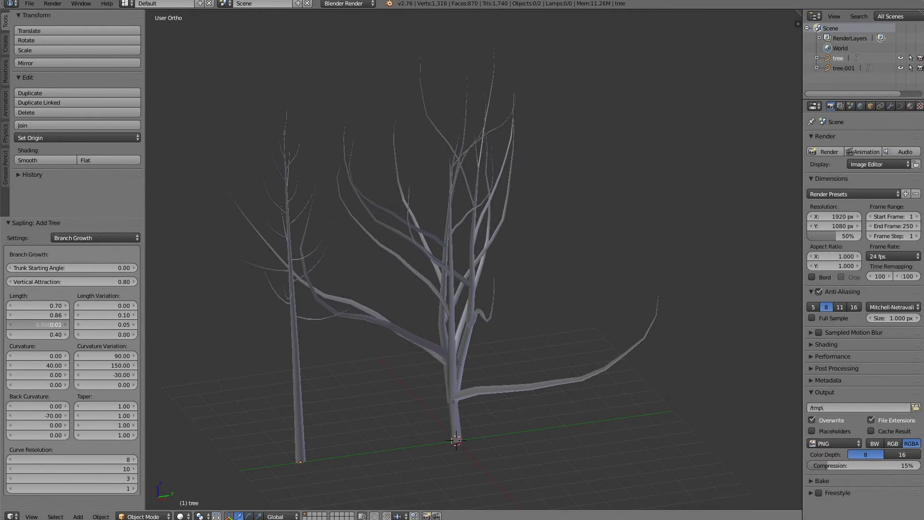
pyautogui.moveTo(270, 359); pyautogui.dragTo(181, 356, button='middle')
pyautogui.moveTo(114, 318); pyautogui.dragTo(110, 318)
pyautogui.moveTo(207, 361); pyautogui.dragTo(276, 363, button='middle')
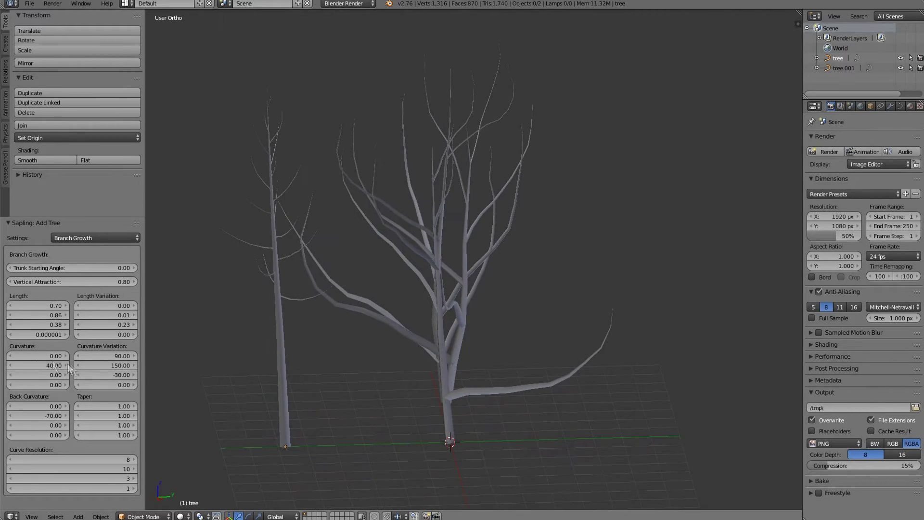
# Set the first curvature value to 9.93 and the second to 50.47, and select the oak tree.
pyautogui.moveTo(67, 364); pyautogui.dragTo(58, 356)
pyautogui.scroll(4, 423, 402)
pyautogui.moveTo(426, 399); pyautogui.dragTo(441, 418, button='middle')
pyautogui.scroll(-3, 338, 403)
pyautogui.rightClick(441, 418)
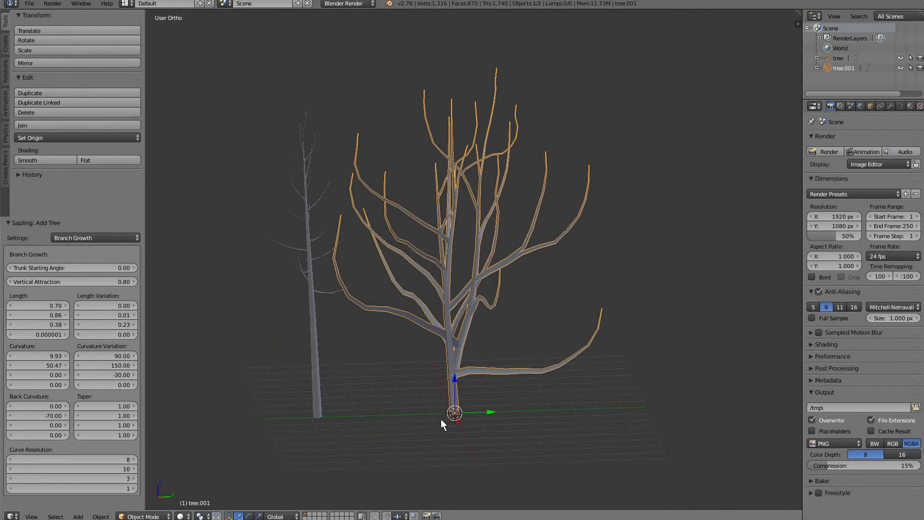
# Move the oak tree about 5.64 units along the Y axis, away from the thin tree.
pyautogui.press('g')
pyautogui.press('y')
pyautogui.click(576, 414)
pyautogui.moveTo(572, 416); pyautogui.dragTo(419, 396, button='middle')
pyautogui.scroll(-3, 541, 422)
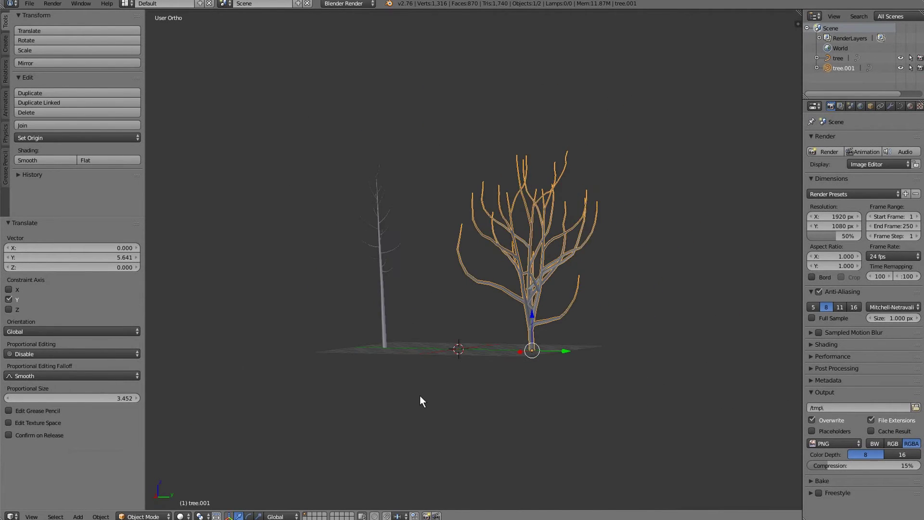
pyautogui.scroll(4, 419, 395)
pyautogui.scroll(-2, 515, 402)
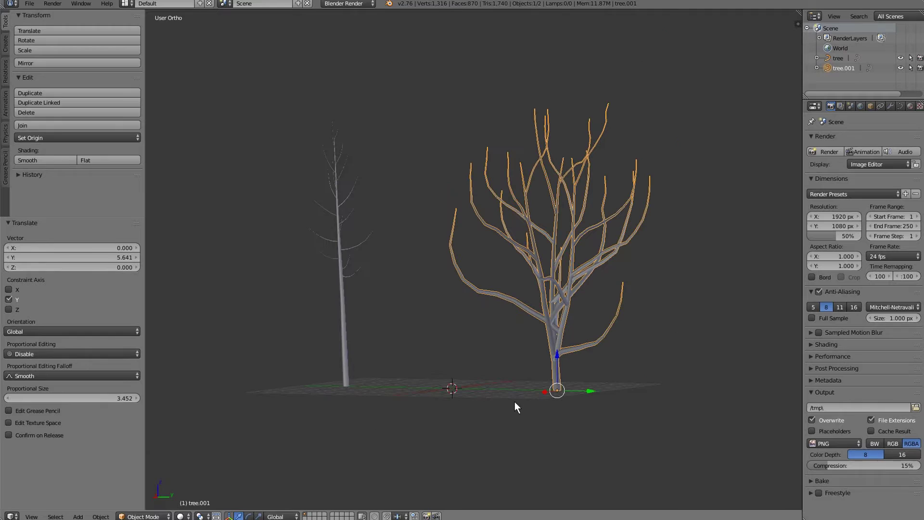
# Convert the oak tree and the thin tree from curves to meshes.
pyautogui.hotkey('alt', 'c')
pyautogui.click(498, 413)
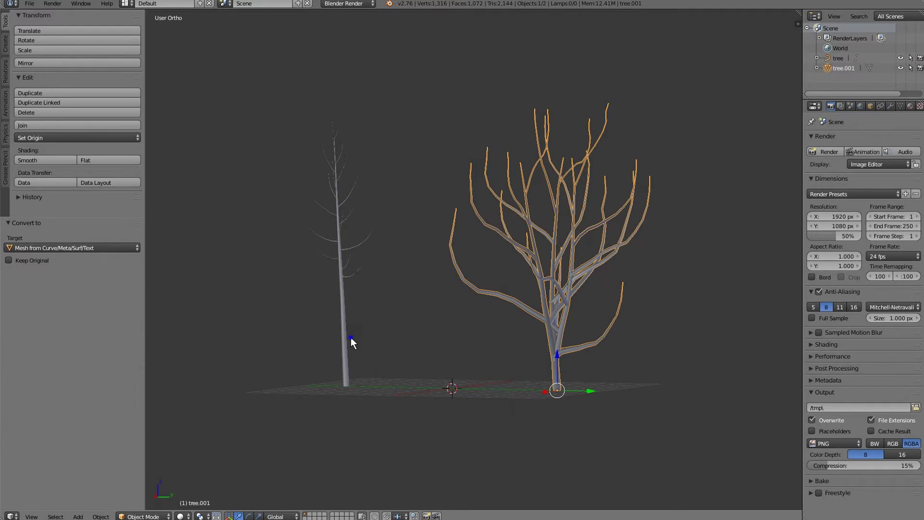
pyautogui.rightClick(350, 337)
pyautogui.hotkey('alt', 'c')
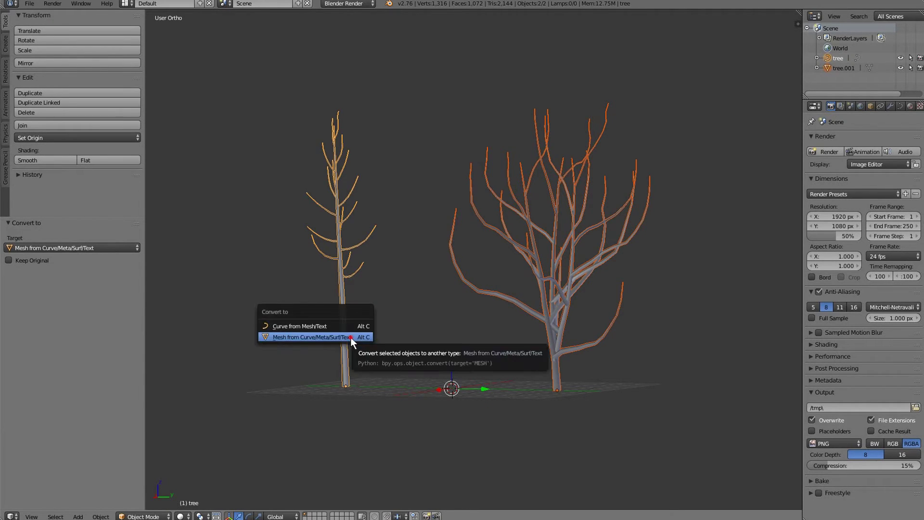
pyautogui.click(350, 337)
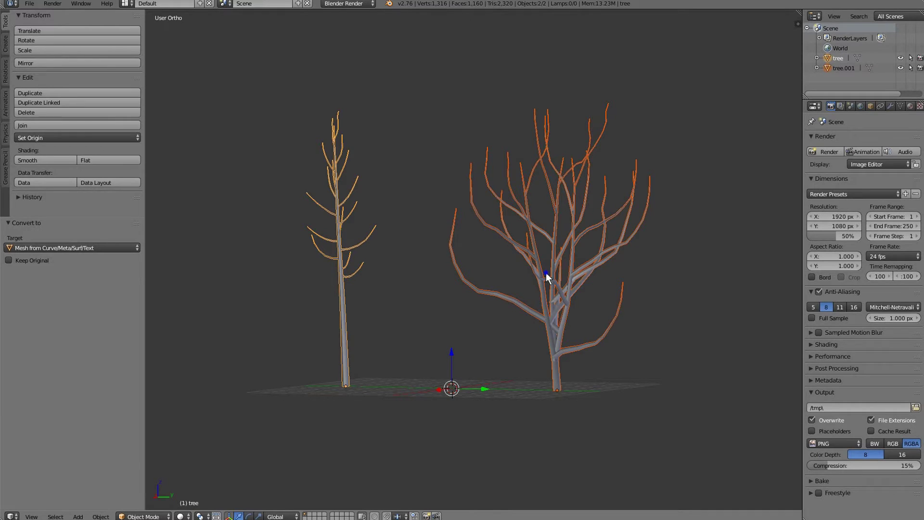
# Select the oak tree, enlarge the Outliner area and turn it into a UV/Image Editor.
pyautogui.rightClick(546, 272)
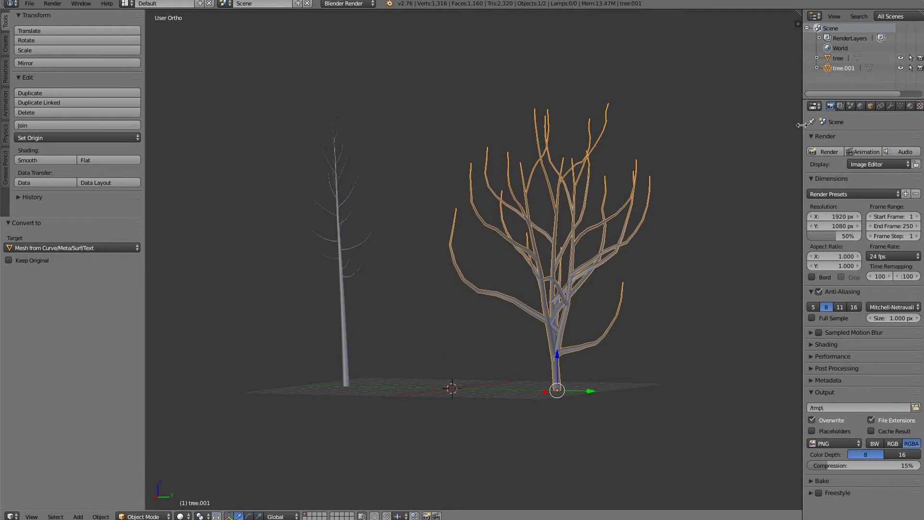
pyautogui.moveTo(801, 125); pyautogui.dragTo(681, 124)
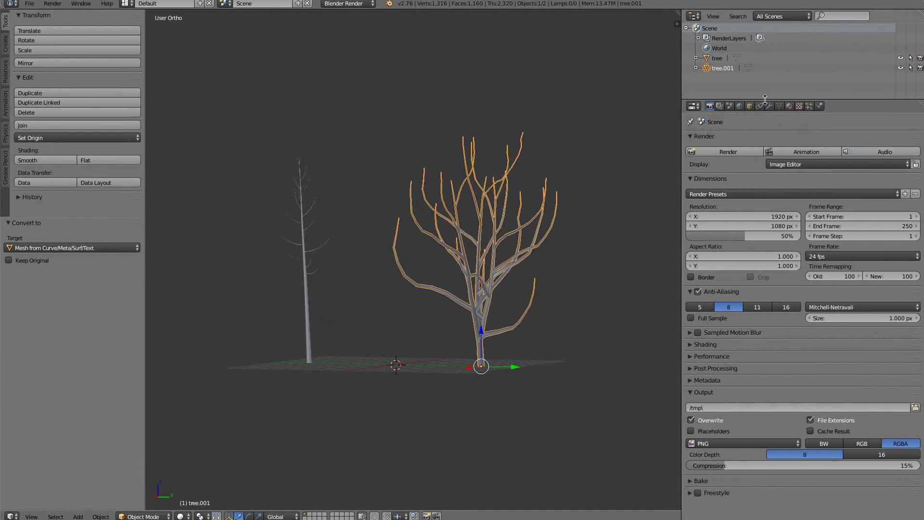
pyautogui.moveTo(764, 102); pyautogui.dragTo(789, 258)
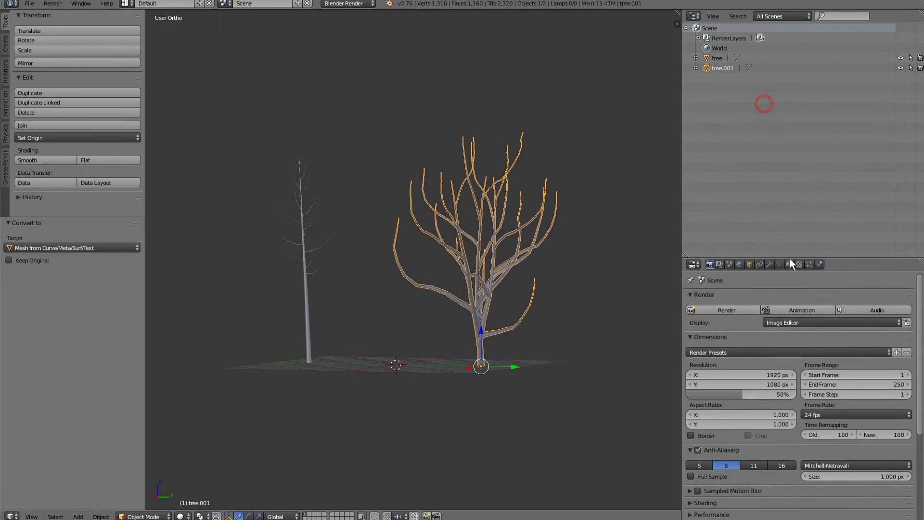
pyautogui.click(694, 17)
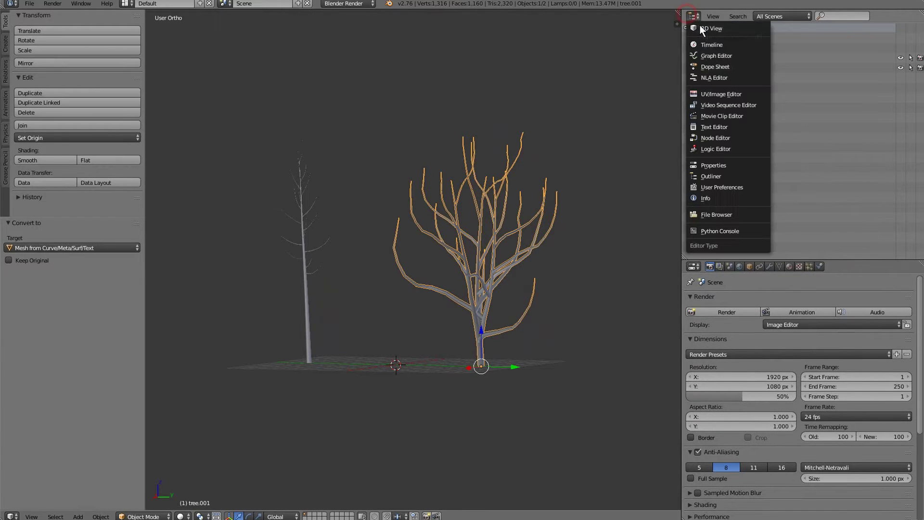
pyautogui.click(728, 95)
pyautogui.scroll(3, 485, 260)
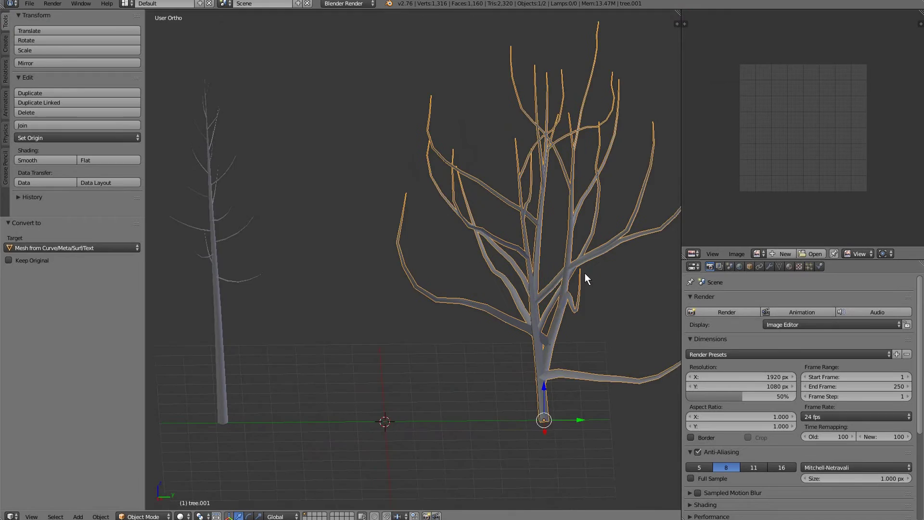
# Inspect the oak tree's converted mesh in Edit Mode, and return to Object Mode.
pyautogui.press('a')
pyautogui.moveTo(585, 273); pyautogui.dragTo(359, 285, button='middle')
pyautogui.rightClick(530, 264)
pyautogui.press('Tab')
pyautogui.press('a')
pyautogui.press('a')
pyautogui.scroll(2, 450, 289)
pyautogui.press('a')
pyautogui.press('Tab')
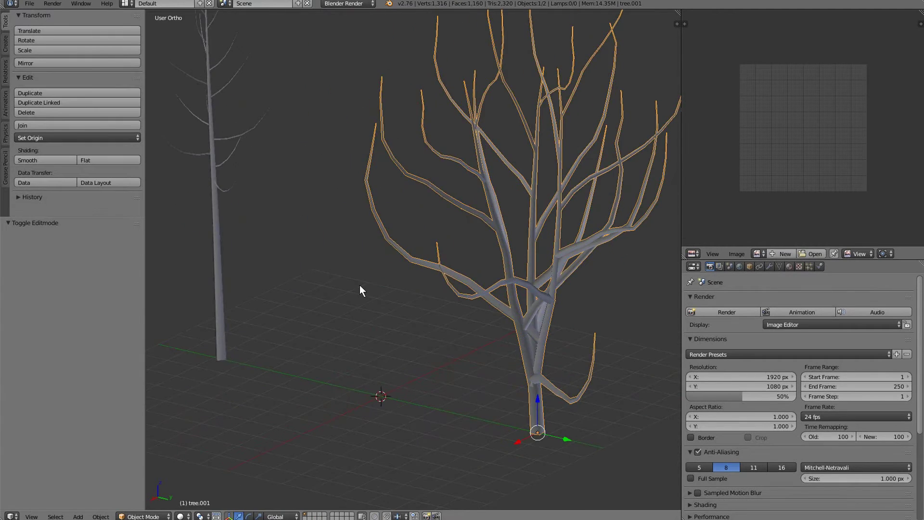
# Join the oak tree and the thin tree into one object and enter Edit Mode with nothing selected.
pyautogui.scroll(-3, 358, 285)
pyautogui.rightClick(302, 248)
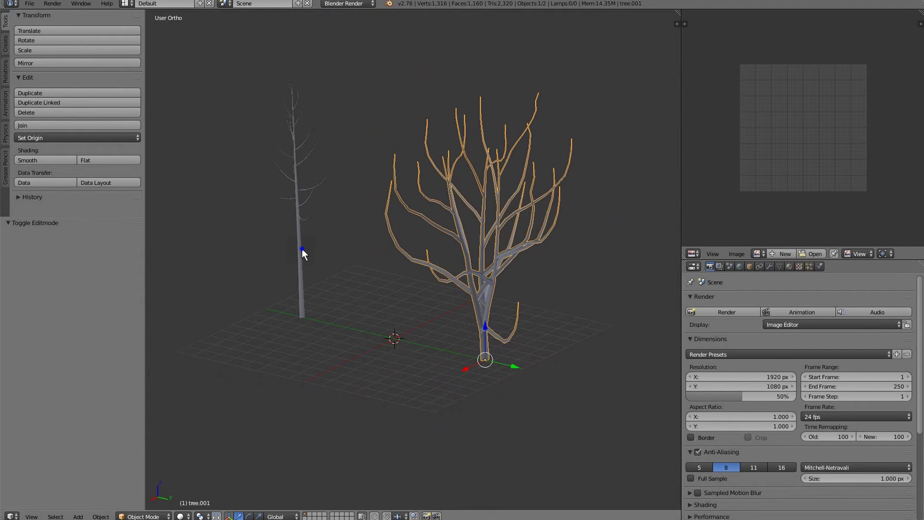
pyautogui.keyDown('shift'); pyautogui.rightClick(301, 248); pyautogui.keyUp('shift')
pyautogui.hotkey('ctrl', 'j')
pyautogui.press('Tab')
pyautogui.press('a')
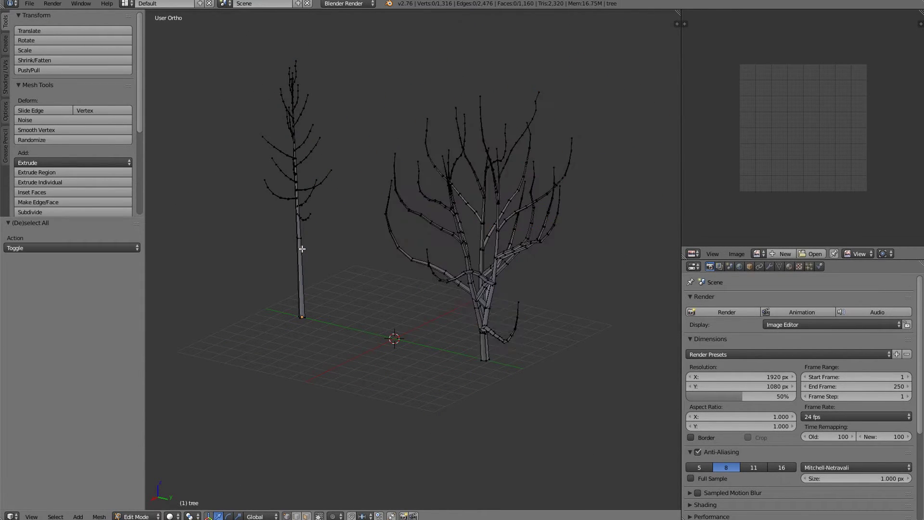
# Select lengthwise edge loops along two of the oak's main stems, checking them in wireframe.
pyautogui.press('a')
pyautogui.scroll(5, 558, 365)
pyautogui.moveTo(503, 439); pyautogui.dragTo(301, 510, button='middle')
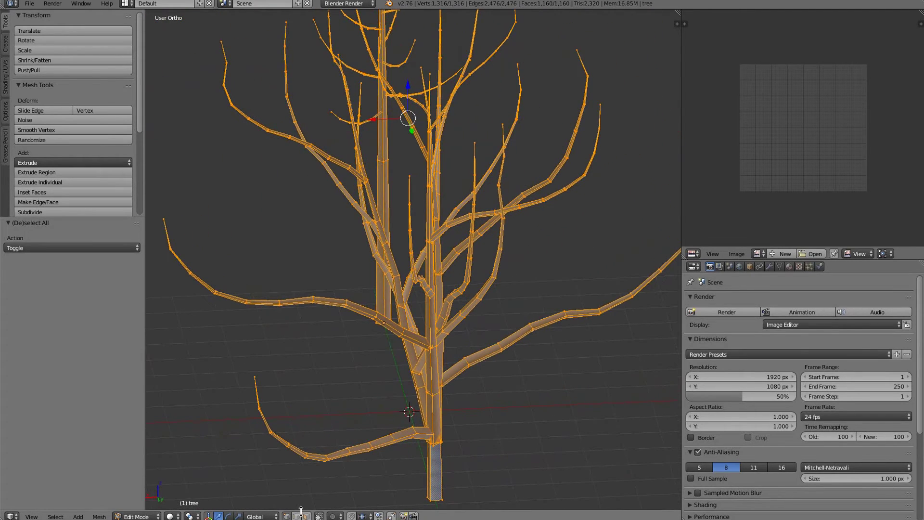
pyautogui.press('a')
pyautogui.keyDown('alt'); pyautogui.rightClick(430, 367); pyautogui.keyUp('alt')
pyautogui.moveTo(439, 428); pyautogui.dragTo(508, 420, button='middle')
pyautogui.scroll(2, 442, 400)
pyautogui.moveTo(567, 436); pyautogui.dragTo(463, 344, button='middle')
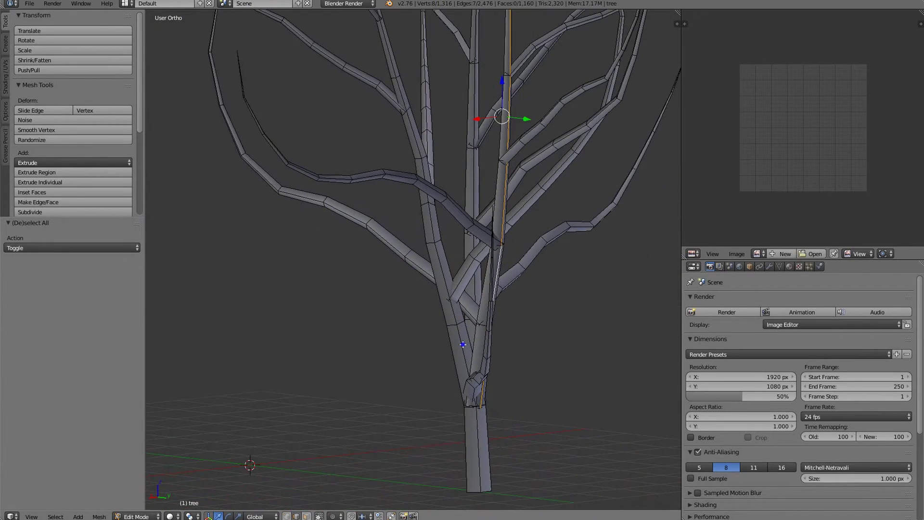
pyautogui.keyDown('alt'); pyautogui.keyDown('shift'); pyautogui.rightClick(463, 344); pyautogui.keyUp('shift'); pyautogui.keyUp('alt')
pyautogui.press('z')
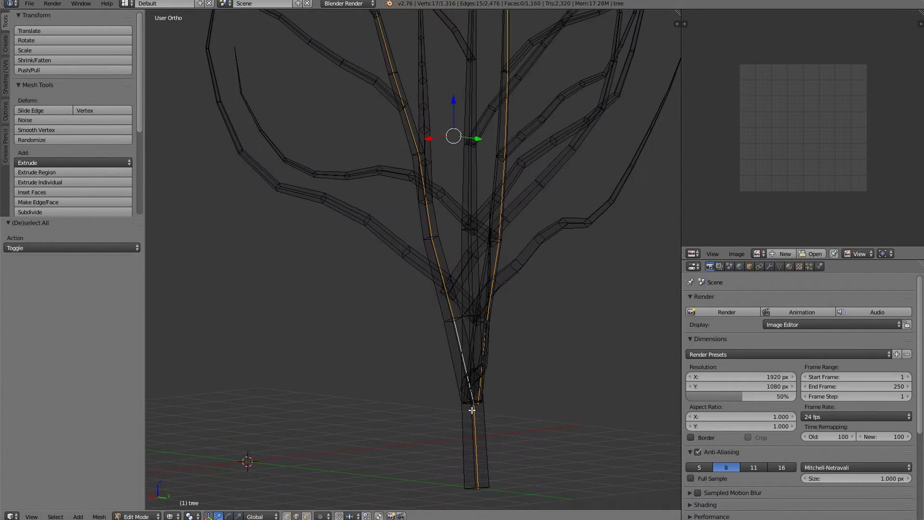
pyautogui.press('z')
# Add lengthwise edge loops on the oak's lower limbs and inner branches to the selection.
pyautogui.moveTo(473, 408); pyautogui.dragTo(431, 415, button='middle')
pyautogui.scroll(2, 431, 415)
pyautogui.moveTo(347, 374); pyautogui.dragTo(379, 279, button='middle')
pyautogui.keyDown('alt'); pyautogui.keyDown('shift'); pyautogui.rightClick(380, 279); pyautogui.keyUp('shift'); pyautogui.keyUp('alt')
pyautogui.moveTo(483, 241); pyautogui.dragTo(506, 239, button='middle')
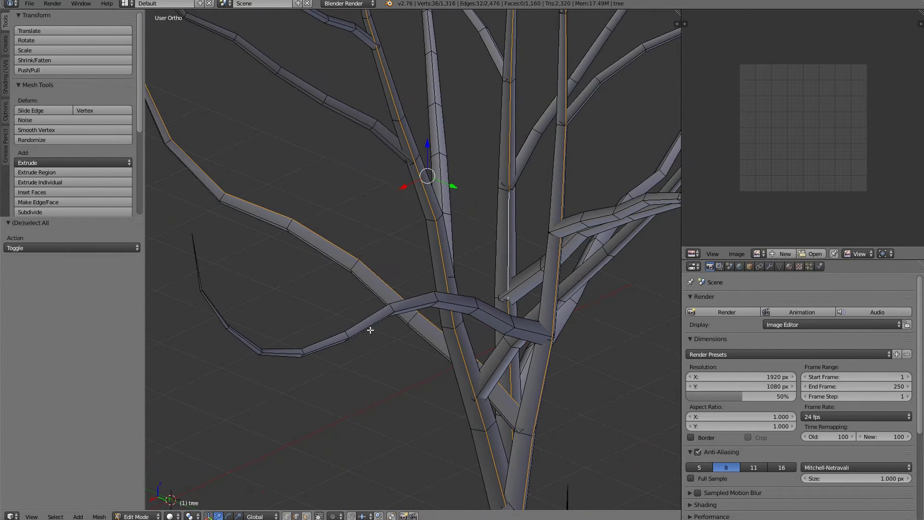
pyautogui.keyDown('alt'); pyautogui.keyDown('shift'); pyautogui.rightClick(370, 329); pyautogui.keyUp('shift'); pyautogui.keyUp('alt')
pyautogui.moveTo(370, 330); pyautogui.dragTo(567, 254, button='middle')
pyautogui.keyDown('alt'); pyautogui.keyDown('shift'); pyautogui.rightClick(510, 256); pyautogui.keyUp('shift'); pyautogui.keyUp('alt')
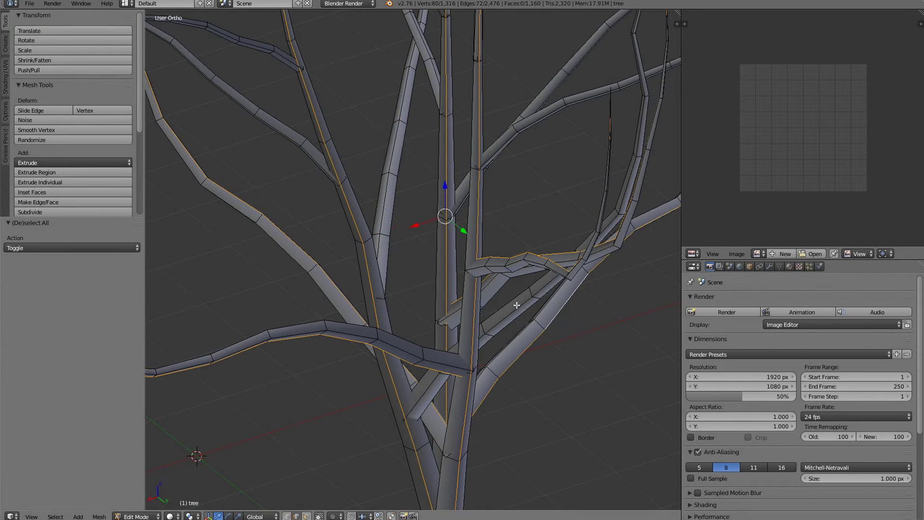
pyautogui.moveTo(545, 306); pyautogui.dragTo(438, 343, button='middle')
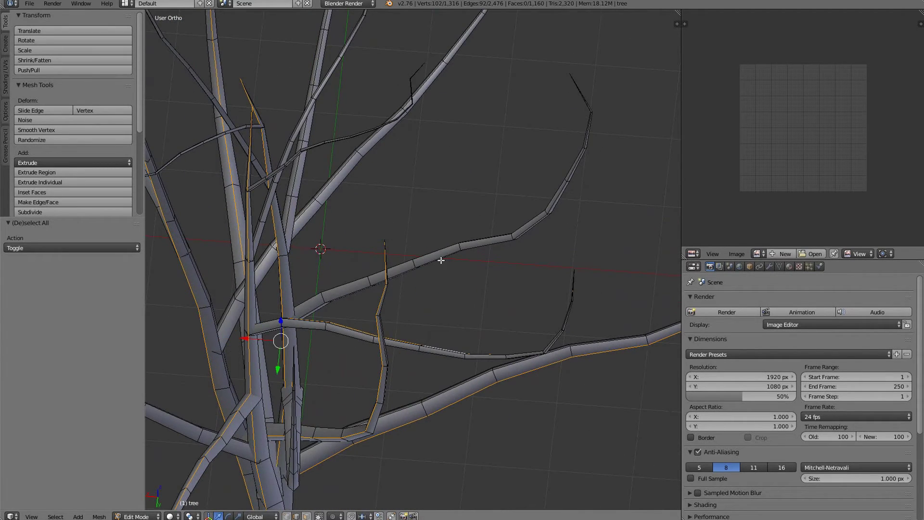
# Extend the selection with lengthwise edge loops on the oak's outer branches.
pyautogui.keyDown('alt'); pyautogui.keyDown('shift'); pyautogui.rightClick(440, 259); pyautogui.keyUp('shift'); pyautogui.keyUp('alt')
pyautogui.moveTo(353, 183); pyautogui.dragTo(471, 308, button='middle')
pyautogui.keyDown('alt'); pyautogui.keyDown('shift'); pyautogui.rightClick(433, 193); pyautogui.keyUp('shift'); pyautogui.keyUp('alt')
pyautogui.keyDown('alt'); pyautogui.keyDown('shift'); pyautogui.rightClick(481, 212); pyautogui.keyUp('shift'); pyautogui.keyUp('alt')
pyautogui.scroll(-2, 515, 408)
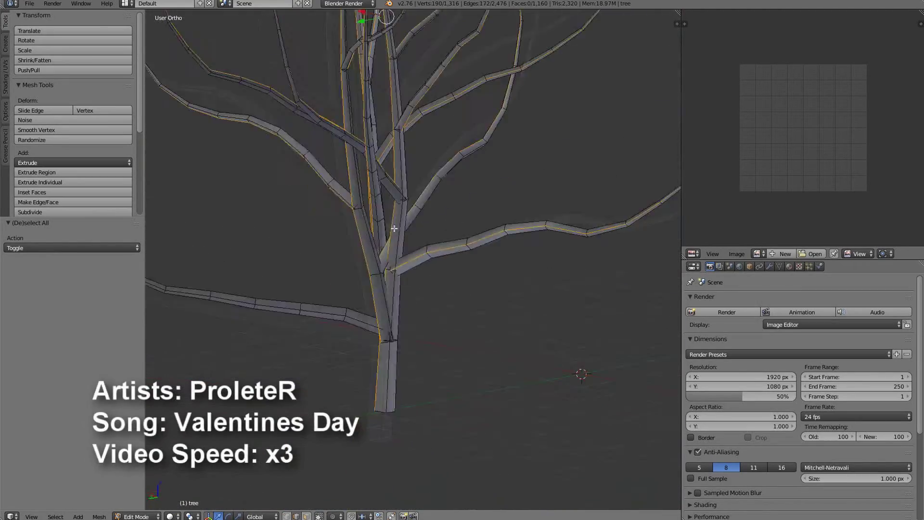
pyautogui.keyDown('alt'); pyautogui.keyDown('shift'); pyautogui.rightClick(527, 242); pyautogui.keyUp('shift'); pyautogui.keyUp('alt')
pyautogui.moveTo(527, 243); pyautogui.dragTo(313, 272, button='middle')
# Add the last upper oak branch loops in wireframe and mark all selected edges as seams.
pyautogui.keyDown('alt'); pyautogui.keyDown('shift'); pyautogui.rightClick(380, 402); pyautogui.keyUp('shift'); pyautogui.keyUp('alt')
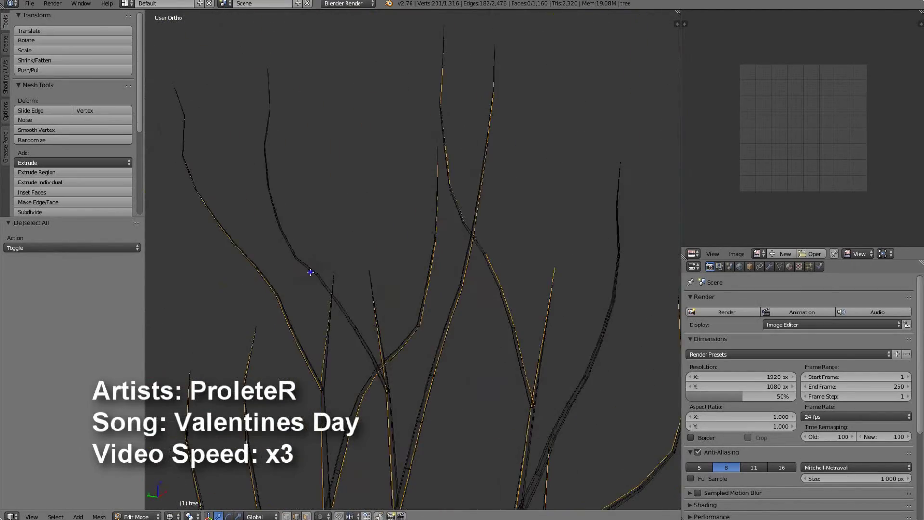
pyautogui.keyDown('alt'); pyautogui.keyDown('shift'); pyautogui.rightClick(313, 272); pyautogui.keyUp('shift'); pyautogui.keyUp('alt')
pyautogui.scroll(-6, 592, 316)
pyautogui.press('z')
pyautogui.hotkey('ctrl', 'e')
pyautogui.click(575, 339)
# Select lengthwise edge loops along the thin tree's trunk and its lower branches.
pyautogui.keyDown('shift'); pyautogui.moveTo(575, 340); pyautogui.dragTo(447, 250, button='middle'); pyautogui.keyUp('shift')
pyautogui.scroll(7, 481, 289)
pyautogui.keyDown('alt'); pyautogui.rightClick(522, 368); pyautogui.keyUp('alt')
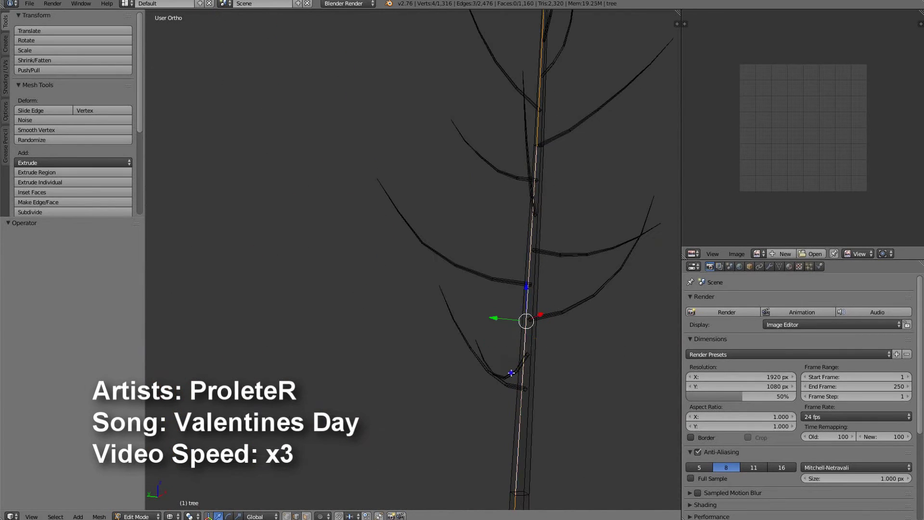
pyautogui.keyDown('alt'); pyautogui.keyDown('shift'); pyautogui.rightClick(515, 380); pyautogui.keyUp('shift'); pyautogui.keyUp('alt')
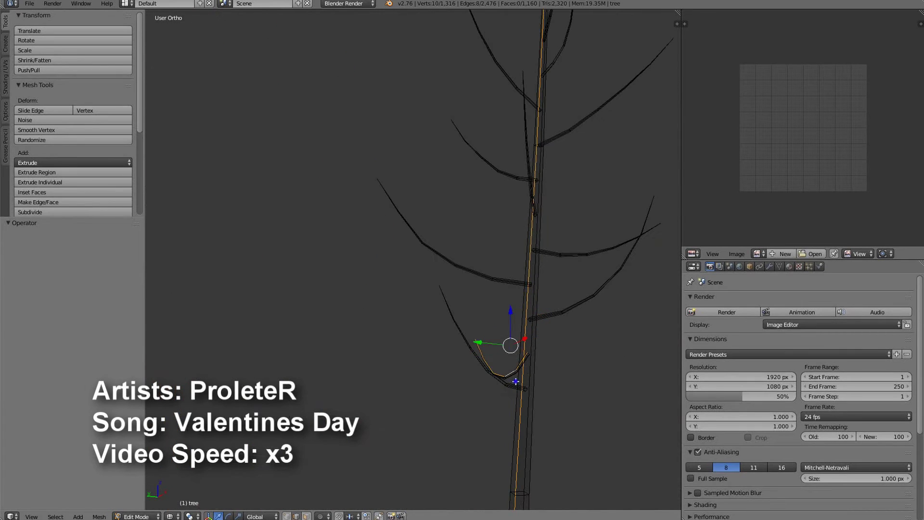
pyautogui.keyDown('alt'); pyautogui.keyDown('shift'); pyautogui.rightClick(512, 87); pyautogui.keyUp('shift'); pyautogui.keyUp('alt')
pyautogui.keyDown('shift'); pyautogui.moveTo(512, 87); pyautogui.dragTo(504, 274, button='middle'); pyautogui.keyUp('shift')
# Add the thin tree's remaining upper branch loops and mark the selected edges as seams.
pyautogui.keyDown('alt'); pyautogui.keyDown('shift'); pyautogui.rightClick(557, 224); pyautogui.keyUp('shift'); pyautogui.keyUp('alt')
pyautogui.keyDown('alt'); pyautogui.keyDown('shift'); pyautogui.rightClick(535, 114); pyautogui.keyUp('shift'); pyautogui.keyUp('alt')
pyautogui.moveTo(535, 114); pyautogui.dragTo(489, 320, button='middle')
pyautogui.scroll(-11, 534, 192)
pyautogui.scroll(5, 489, 319)
pyautogui.hotkey('ctrl', 'e')
pyautogui.click(572, 256)
# Select the whole mesh, unwrap it, and check the resulting UV layout.
pyautogui.moveTo(571, 256); pyautogui.dragTo(518, 256, button='middle')
pyautogui.press('a')
pyautogui.press('a')
pyautogui.press('u')
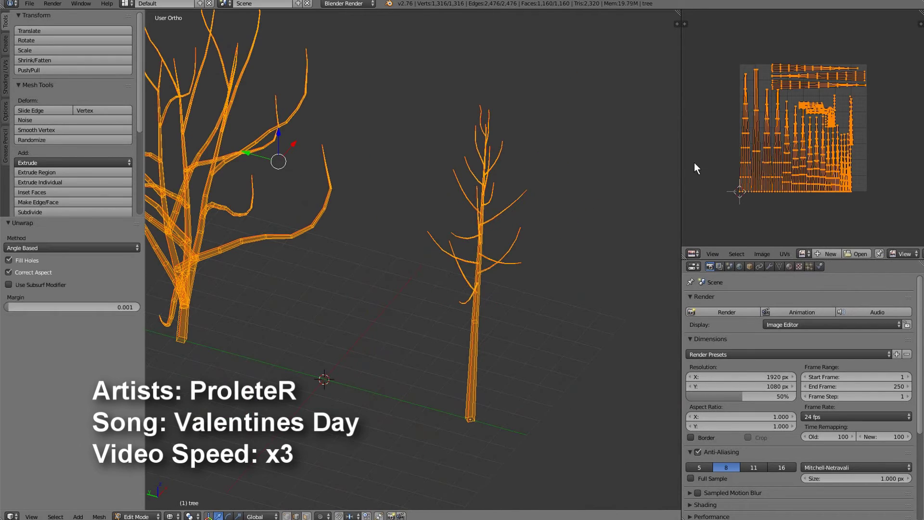
pyautogui.scroll(4, 757, 143)
pyautogui.scroll(-4, 757, 142)
# Select one linked branch on the thin tree, clear its seams and unwrap it.
pyautogui.press('a')
pyautogui.press('l')
pyautogui.hotkey('ctrl', 'e')
pyautogui.click(508, 210)
pyautogui.press('u')
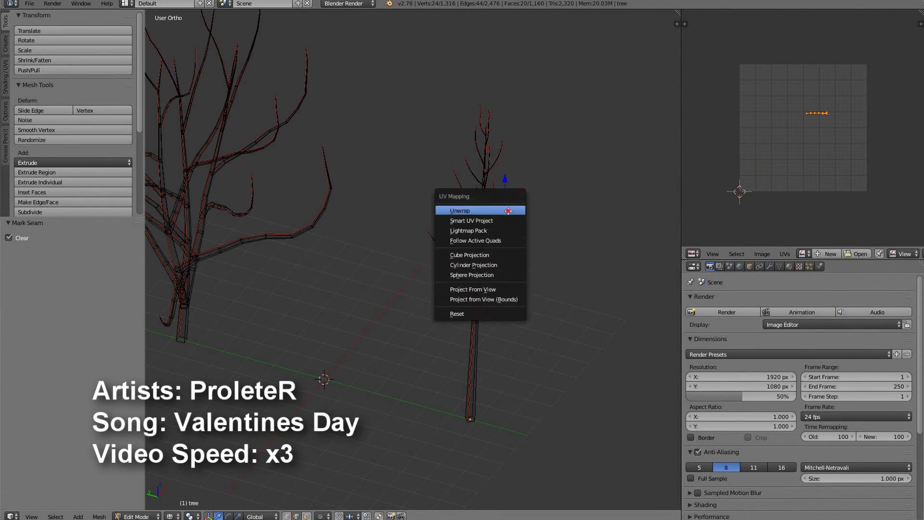
pyautogui.click(508, 211)
# Mark a lengthwise seam on that branch, select the whole branch and unwrap it again.
pyautogui.scroll(11, 620, 192)
pyautogui.keyDown('shift'); pyautogui.moveTo(621, 192); pyautogui.dragTo(337, 337, button='middle'); pyautogui.keyUp('shift')
pyautogui.keyDown('alt'); pyautogui.rightClick(342, 266); pyautogui.keyUp('alt')
pyautogui.hotkey('ctrl', 'e')
pyautogui.click(337, 255)
pyautogui.hotkey('ctrl', 'l')
pyautogui.press('u')
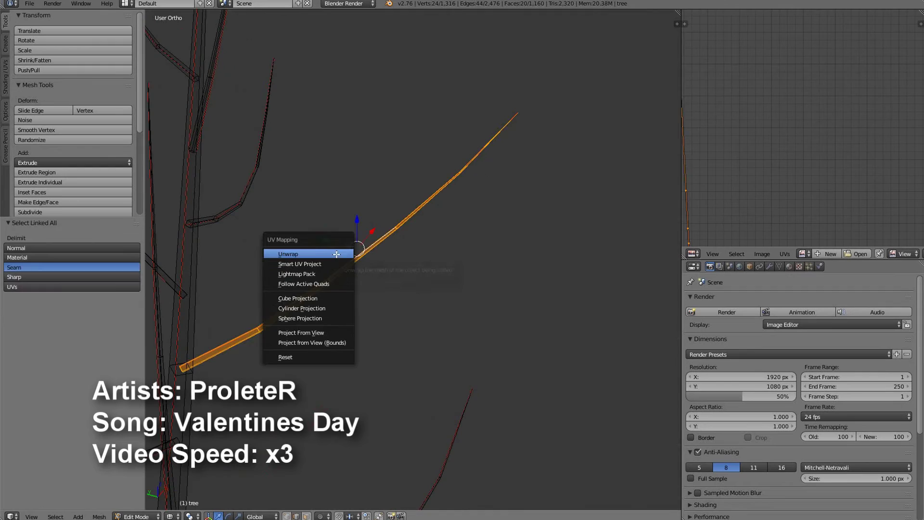
pyautogui.click(336, 254)
# Select the entire mesh and pack its UV islands.
pyautogui.press('a')
pyautogui.press('a')
pyautogui.hotkey('ctrl', 'p')
pyautogui.scroll(-2, 746, 224)
pyautogui.rightClick(887, 197)
pyautogui.scroll(1, 887, 197)
pyautogui.scroll(-2, 887, 197)
pyautogui.scroll(-3, 467, 210)
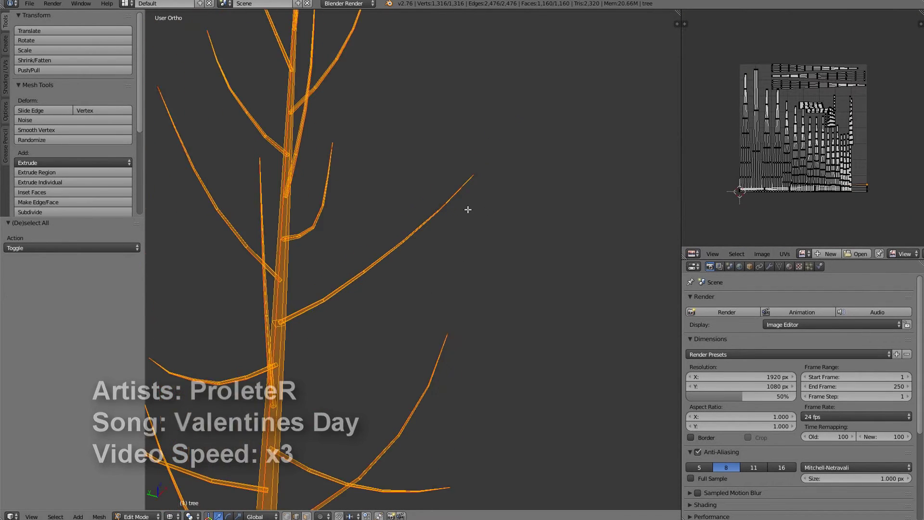
# Unwrap the entire mesh and try a Smart UV Project with an angle limit of 66.
pyautogui.scroll(-1, 468, 210)
pyautogui.press('u')
pyautogui.click(468, 209)
pyautogui.press('u')
pyautogui.click(470, 216)
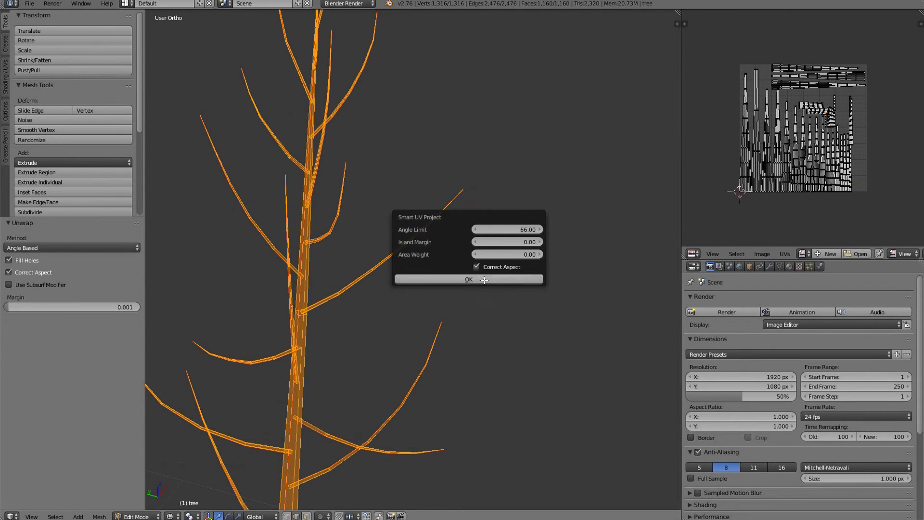
pyautogui.click(484, 280)
# Replace the smart projection with a standard angle-based unwrap of the whole mesh.
pyautogui.press('u')
pyautogui.click(477, 226)
pyautogui.scroll(1, 749, 150)
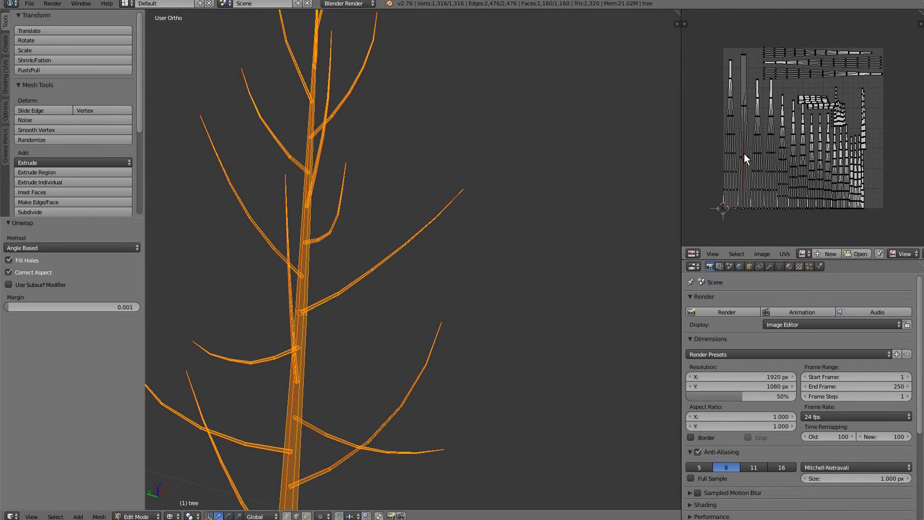
# Shift the second tall UV island along the X axis to open a gap beside the first.
pyautogui.press('l')
pyautogui.press('g')
pyautogui.press('x')
pyautogui.click(757, 163)
# Rotate a neighbouring tapered UV island by 180 degrees and place it in the opened gap.
pyautogui.press('a')
pyautogui.press('l')
pyautogui.press('r')
pyautogui.press('1')
pyautogui.press('8')
pyautogui.press('0')
pyautogui.click(756, 172)
pyautogui.press('g')
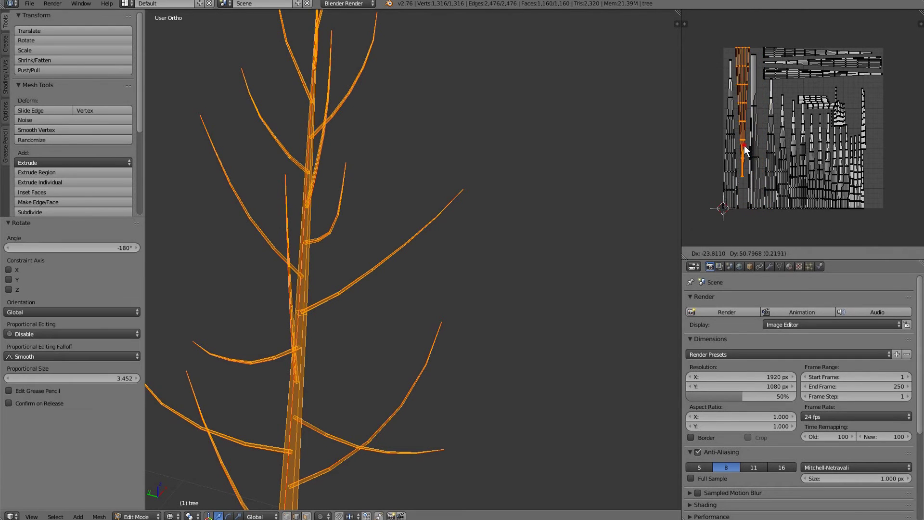
pyautogui.click(776, 164)
# Turn the next tapered UV island upside down and fit it between the upright islands.
pyautogui.press('l')
pyautogui.press('r')
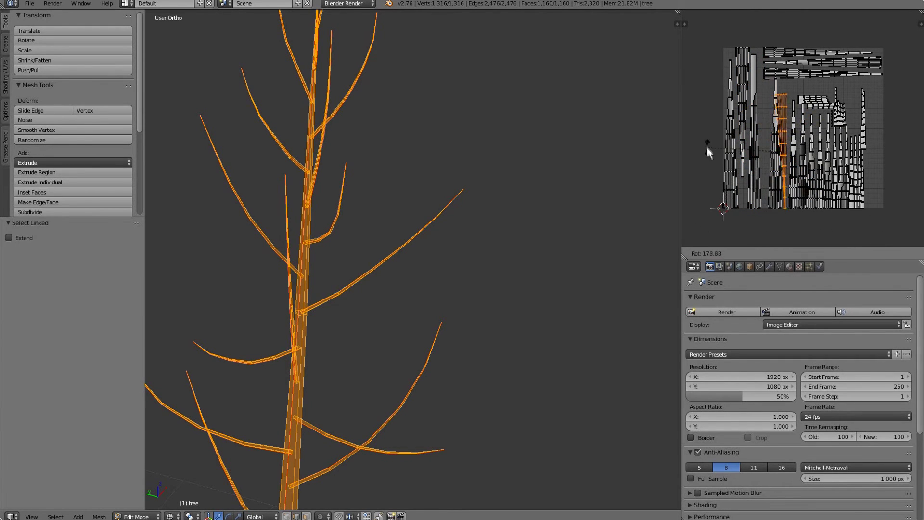
pyautogui.click(706, 148)
pyautogui.press('g')
pyautogui.click(835, 115)
pyautogui.press('r')
pyautogui.click(834, 116)
# Maximize the UV editor, rotate the lowest long horizontal island to point downward, and fit it between upright islands.
pyautogui.scroll(2, 834, 115)
pyautogui.hotkey('ctrl', 'Up')
pyautogui.scroll(-2, 469, 152)
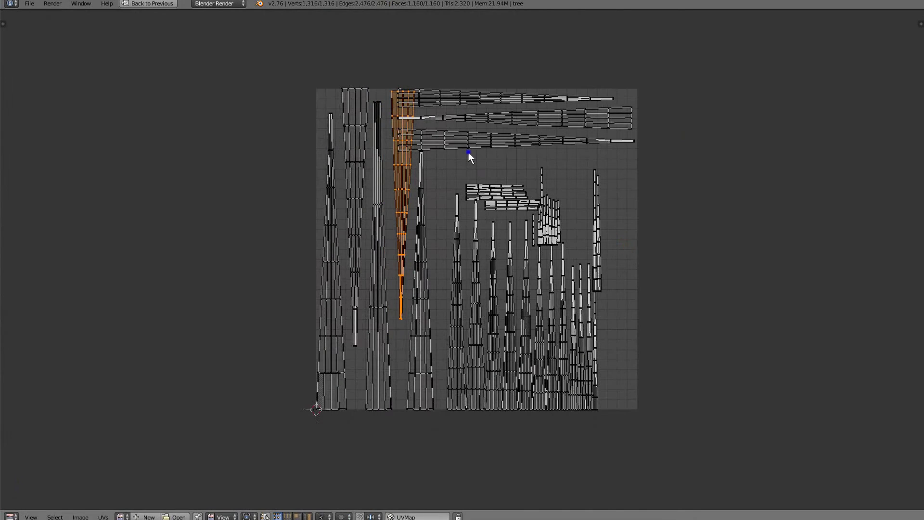
pyautogui.press('a')
pyautogui.press('l')
pyautogui.press('r')
pyautogui.keyDown('ctrl'); pyautogui.click(555, 71); pyautogui.keyUp('ctrl')
pyautogui.press('g')
pyautogui.click(481, 143)
# Move the next upright tapered UV island along the X axis to make room beside its neighbour.
pyautogui.press('a')
pyautogui.press('l')
pyautogui.press('g')
pyautogui.press('x')
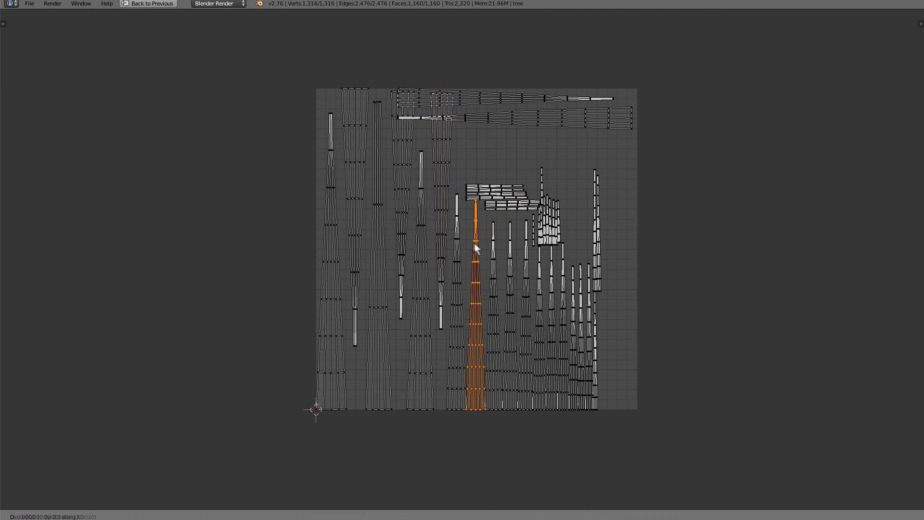
pyautogui.click(484, 243)
# Rotate the lower remaining long horizontal UV island to point downward and place it in the new gap.
pyautogui.press('a')
pyautogui.press('l')
pyautogui.press('r')
pyautogui.keyDown('ctrl'); pyautogui.click(461, 146); pyautogui.keyUp('ctrl')
pyautogui.press('g')
pyautogui.click(498, 290)
pyautogui.press('a')
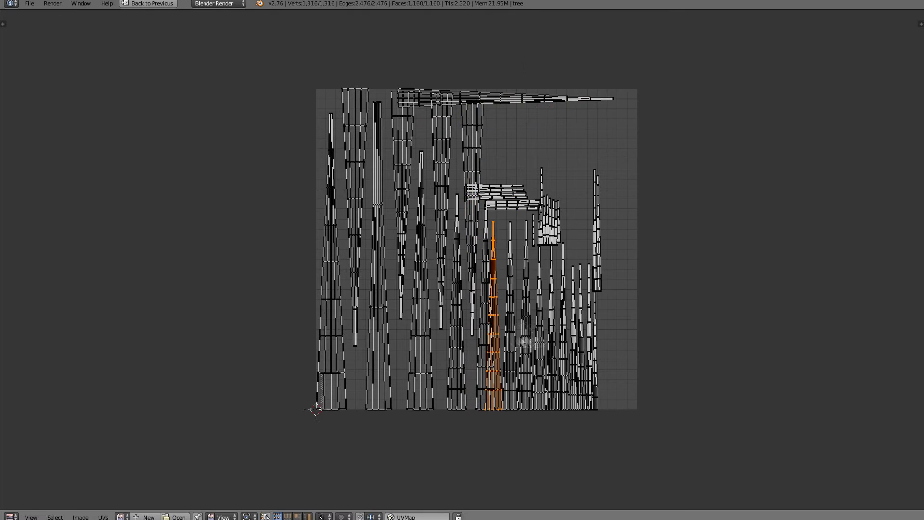
# Move six of the remaining tapered upright UV islands together out of the UV square to its right side.
pyautogui.press('l')
pyautogui.press('l')
pyautogui.press('l')
pyautogui.press('l')
pyautogui.press('l')
pyautogui.press('g')
pyautogui.click(725, 279)
# Turn the next tapered UV island upside down and fit it beside the last upright island.
pyautogui.press('a')
pyautogui.press('l')
pyautogui.press('r')
pyautogui.keyDown('ctrl'); pyautogui.click(498, 69); pyautogui.keyUp('ctrl')
pyautogui.press('g')
pyautogui.click(504, 206)
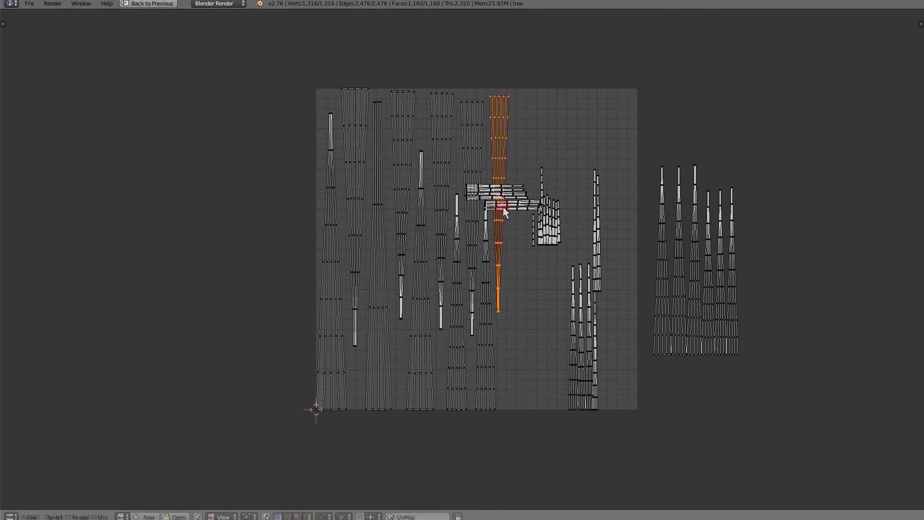
pyautogui.click(503, 207)
# Move the cluster of short horizontal islands and the cluster of short upright islands out of the UV square.
pyautogui.press('l')
pyautogui.press('g')
pyautogui.click(571, 209)
pyautogui.press('l')
pyautogui.press('g')
pyautogui.click(677, 363)
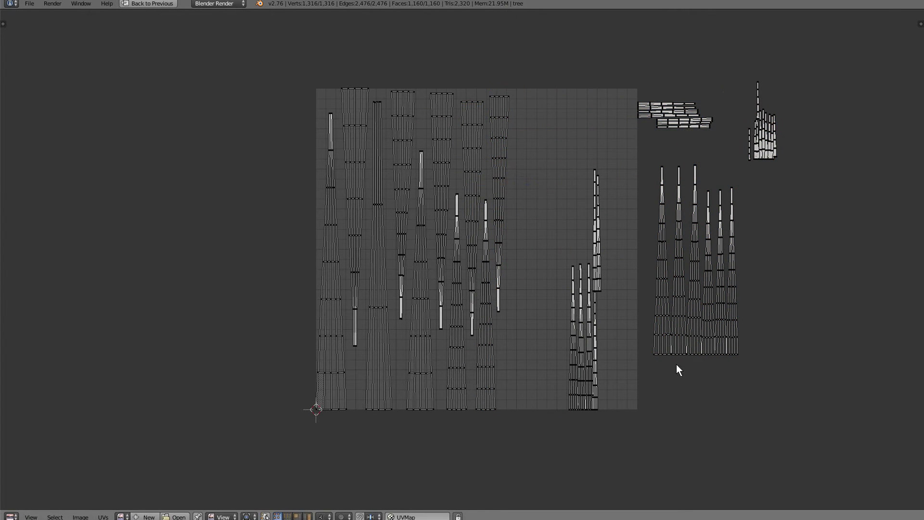
# Bring two outside islands back into the row, one upright on the bottom edge and one rotated 180° beside it.
pyautogui.press('l')
pyautogui.press('g')
pyautogui.click(508, 405)
pyautogui.write('alr180')
pyautogui.press('Return')
pyautogui.press('g')
pyautogui.click(518, 284)
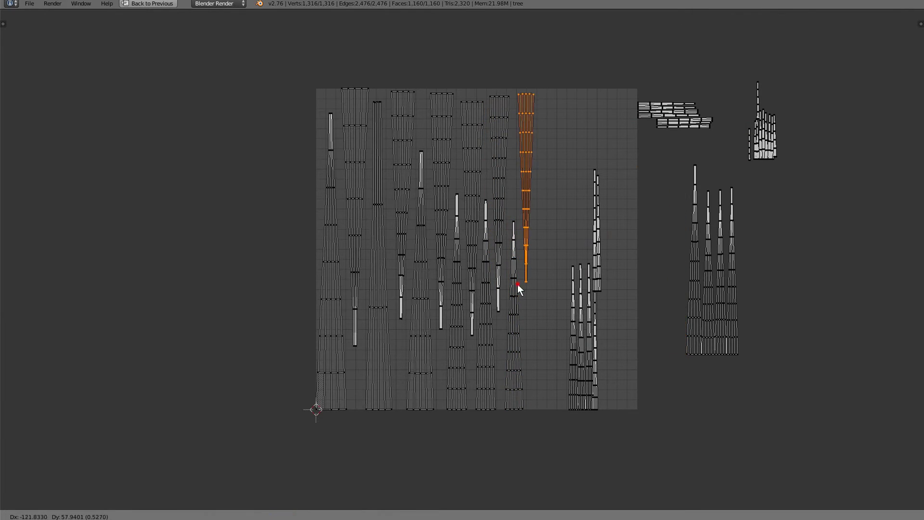
pyautogui.click(517, 284)
# Add another outside island upright to the row, and shift the six earlier upright islands slightly up.
pyautogui.press('l')
pyautogui.press('g')
pyautogui.click(508, 412)
pyautogui.press('l')
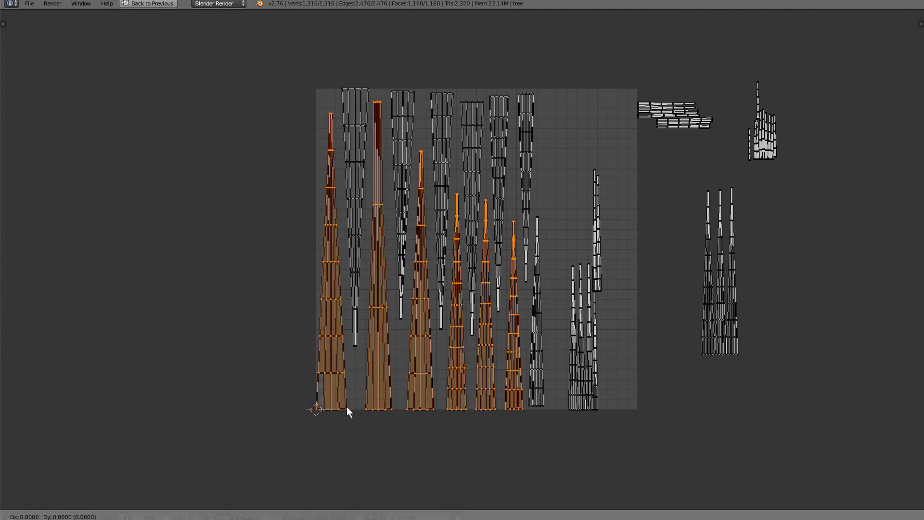
pyautogui.click(345, 402)
# Fit one narrow island upside down beside the last upright one and place another upright next to it.
pyautogui.press('l')
pyautogui.press('g')
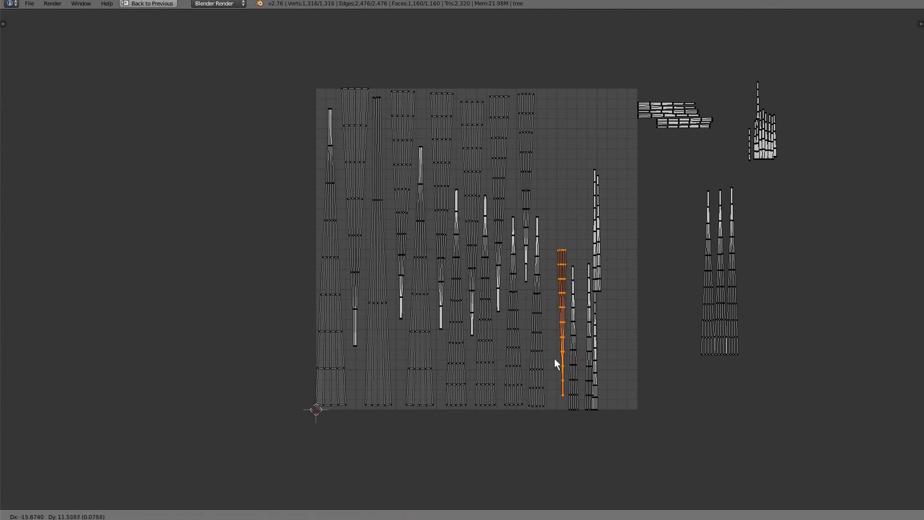
pyautogui.click(557, 364)
pyautogui.hotkey('ctrl', 'l')
pyautogui.press('g')
pyautogui.click(545, 339)
# Shift the next narrow upright island toward the packed row, leaving a gap for one inverted island.
pyautogui.rightClick(592, 353)
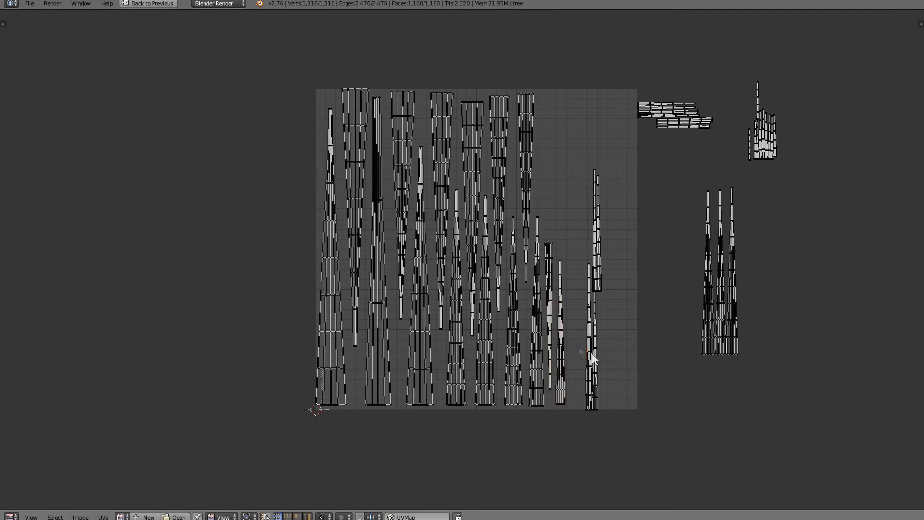
pyautogui.hotkey('ctrl', 'l')
pyautogui.press('g')
pyautogui.click(584, 345)
# Rotate the neighbouring narrow island 180° and place it in the gap between the two upright ones.
pyautogui.rightClick(606, 376)
pyautogui.hotkey('ctrl', 'l')
pyautogui.press('r')
pyautogui.press('1')
pyautogui.press('8')
pyautogui.press('0')
pyautogui.press('Return')
pyautogui.press('g')
pyautogui.click(581, 334)
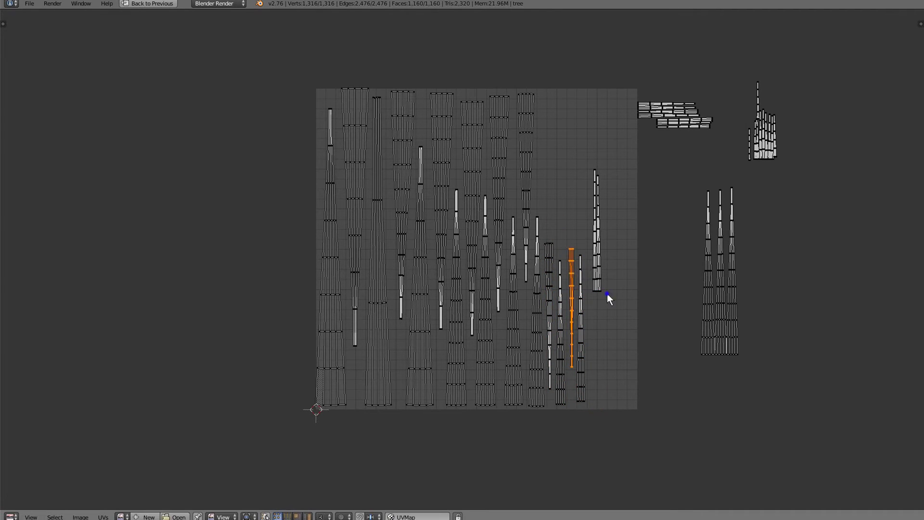
# Move one of the two remaining thin islands down to the bottom edge of the UV square.
pyautogui.rightClick(607, 293)
pyautogui.hotkey('ctrl', 'l')
pyautogui.press('g')
pyautogui.click(606, 405)
# Rotate the other thin island 180° and fit it between the last two upright islands.
pyautogui.rightClick(596, 267)
pyautogui.hotkey('ctrl', 'l')
pyautogui.press('r')
pyautogui.press('1')
pyautogui.press('8')
pyautogui.press('0')
pyautogui.press('Return')
pyautogui.press('g')
pyautogui.click(626, 252)
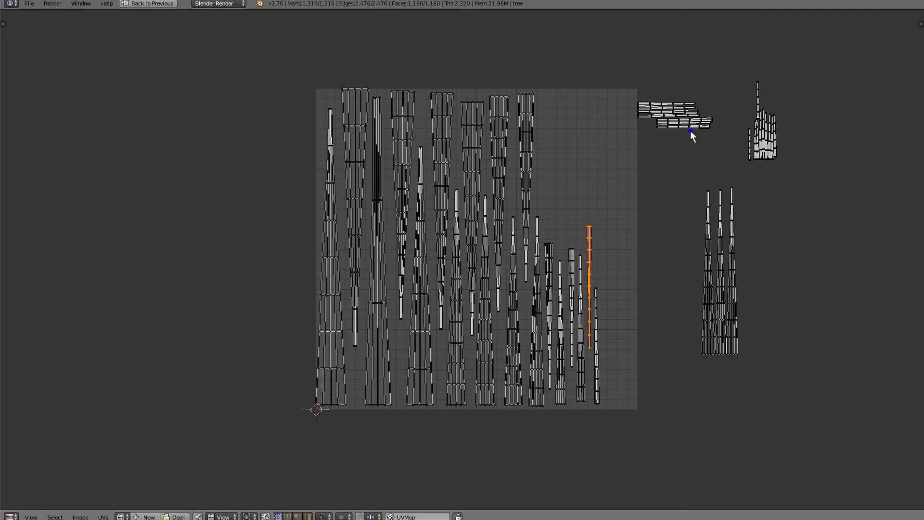
# Place two of the three tapered islands outside the square upright on its bottom edge near the right corner.
pyautogui.click(713, 348)
pyautogui.press('l')
pyautogui.press('g')
pyautogui.click(633, 400)
pyautogui.click(714, 355)
pyautogui.press('l')
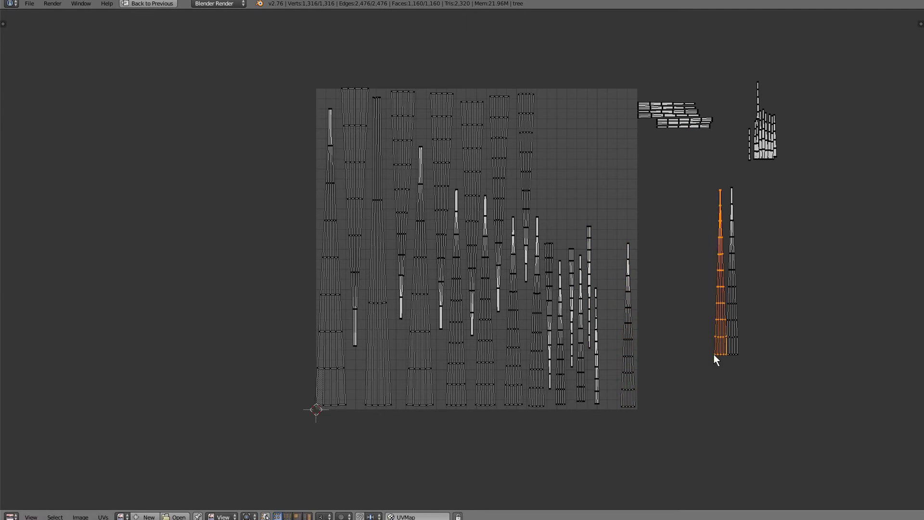
pyautogui.press('g')
pyautogui.click(603, 405)
# Rotate the last outside tapered island 180° and fit it between the two upright islands near the right edge.
pyautogui.press('l')
pyautogui.press('r')
pyautogui.press('1')
pyautogui.press('8')
pyautogui.press('0')
pyautogui.press('Return')
pyautogui.press('g')
pyautogui.click(630, 313)
# Select both clusters of small islands outside the UV square and scale them up together.
pyautogui.press('c')
pyautogui.moveTo(686, 111); pyautogui.dragTo(799, 134)
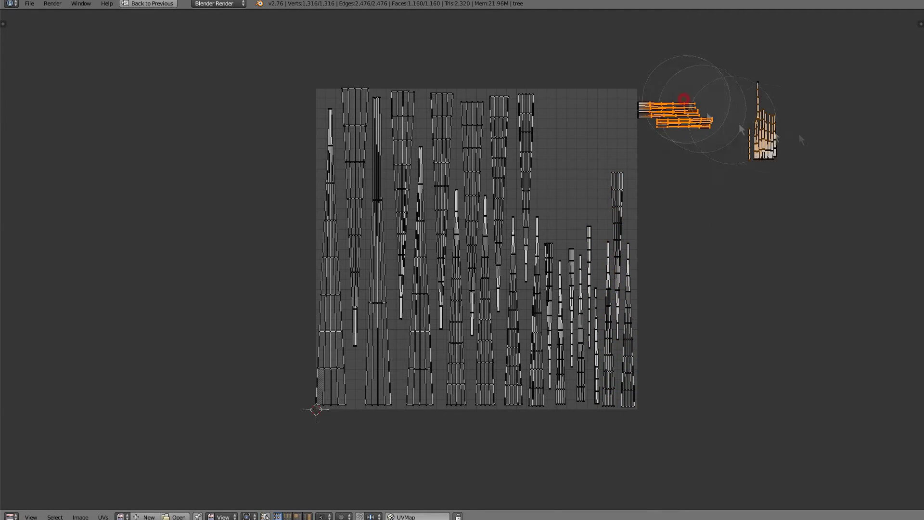
pyautogui.rightClick(800, 135)
pyautogui.press('s')
pyautogui.click(815, 144)
# Move the widest inverted island slightly down along the Y axis so it sits inside the UV square.
pyautogui.scroll(2, 815, 143)
pyautogui.moveTo(779, 243); pyautogui.dragTo(726, 272, button='middle')
pyautogui.rightClick(184, 150)
pyautogui.hotkey('ctrl', 'l')
pyautogui.press('g')
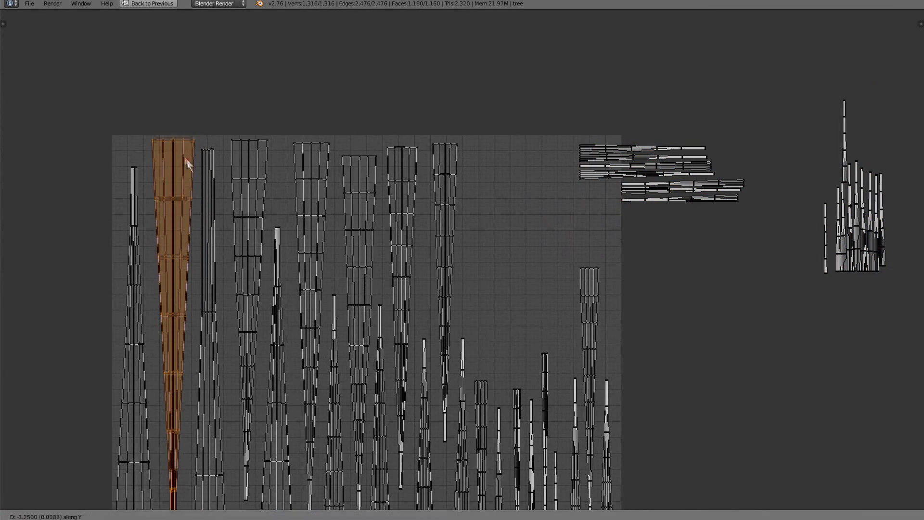
pyautogui.click(187, 163)
# Select all the small horizontal islands and rotate them 90° to stand vertically.
pyautogui.moveTo(577, 173); pyautogui.dragTo(484, 202, button='middle')
pyautogui.rightClick(484, 178)
pyautogui.hotkey('ctrl', 'l')
pyautogui.press('c')
pyautogui.moveTo(507, 229); pyautogui.dragTo(543, 208)
pyautogui.rightClick(543, 208)
pyautogui.hotkey('ctrl', 'l')
pyautogui.press('r')
pyautogui.press('9')
pyautogui.press('0')
pyautogui.press('Return')
# Scale up the rotated small islands slightly and move them to the right edge of the UV square.
pyautogui.press('s')
pyautogui.click(732, 270)
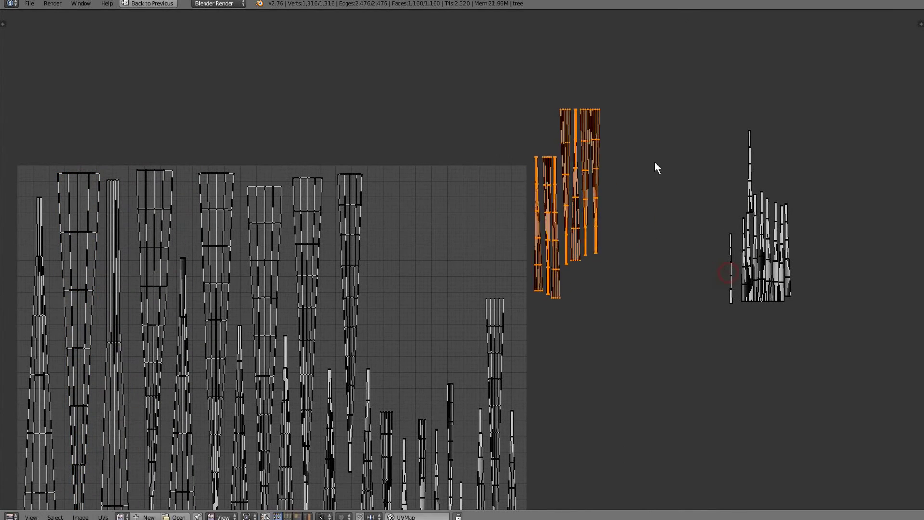
pyautogui.press('g')
pyautogui.click(631, 261)
# Move two small islands from the right edge into the free space above the thin ones, placing the inverted one higher.
pyautogui.rightClick(525, 367)
pyautogui.hotkey('ctrl', 'l')
pyautogui.keyDown('shift'); pyautogui.rightClick(535, 369); pyautogui.keyUp('shift')
pyautogui.hotkey('ctrl', 'l')
pyautogui.press('g')
pyautogui.click(468, 433)
pyautogui.rightClick(456, 349)
pyautogui.hotkey('ctrl', 'l')
pyautogui.press('g')
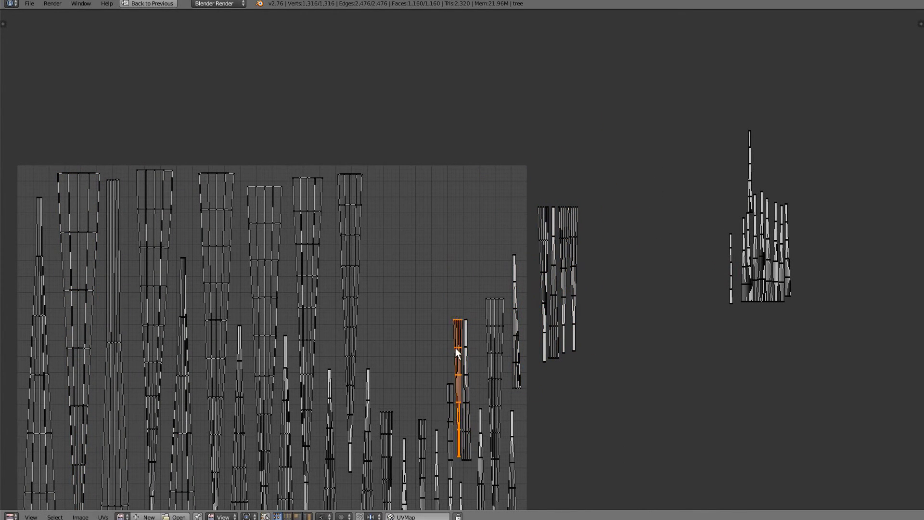
pyautogui.click(474, 286)
# Fit the next two small outside islands, one inverted and one upright, beside the last wide inverted island.
pyautogui.rightClick(523, 333)
pyautogui.press('a')
pyautogui.press('l')
pyautogui.press('g')
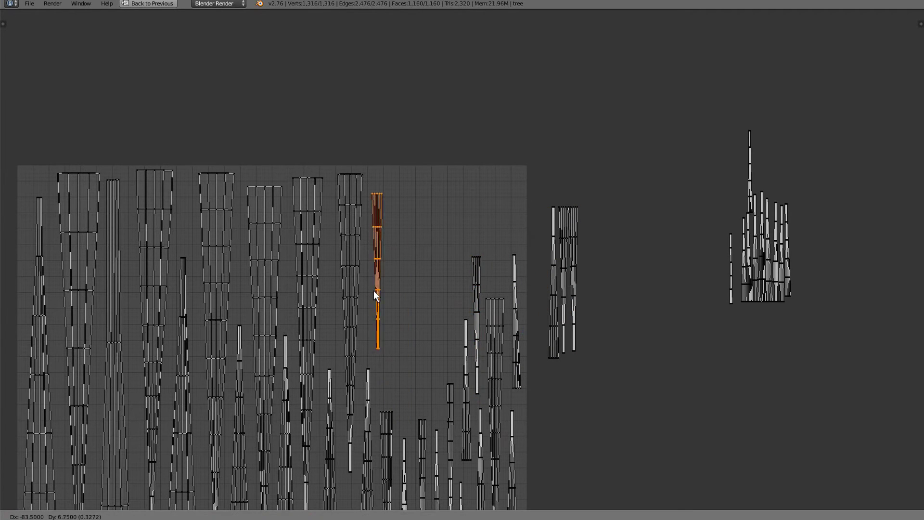
pyautogui.hotkey('ctrl', 'l')
pyautogui.press('g')
pyautogui.click(405, 408)
# Place the last two islands of this small group, one inverted and one upright, next to the previous pair.
pyautogui.rightClick(560, 351)
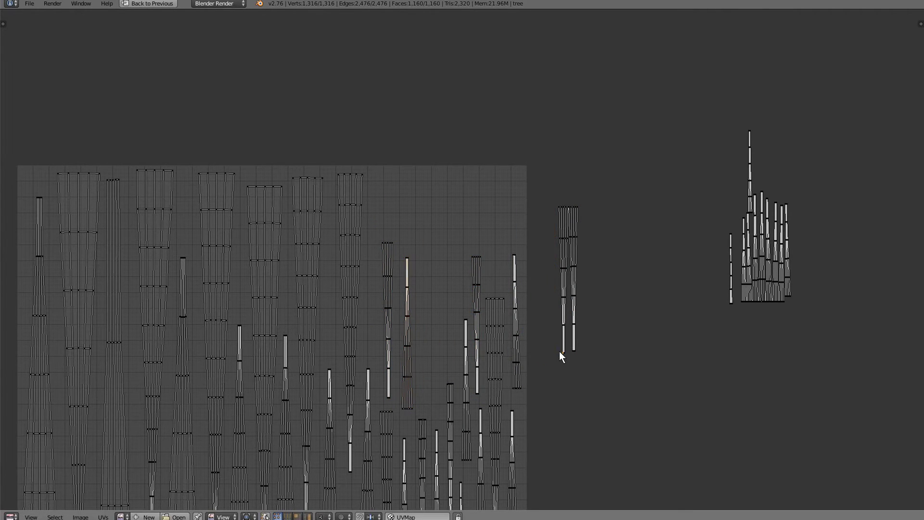
pyautogui.press('l')
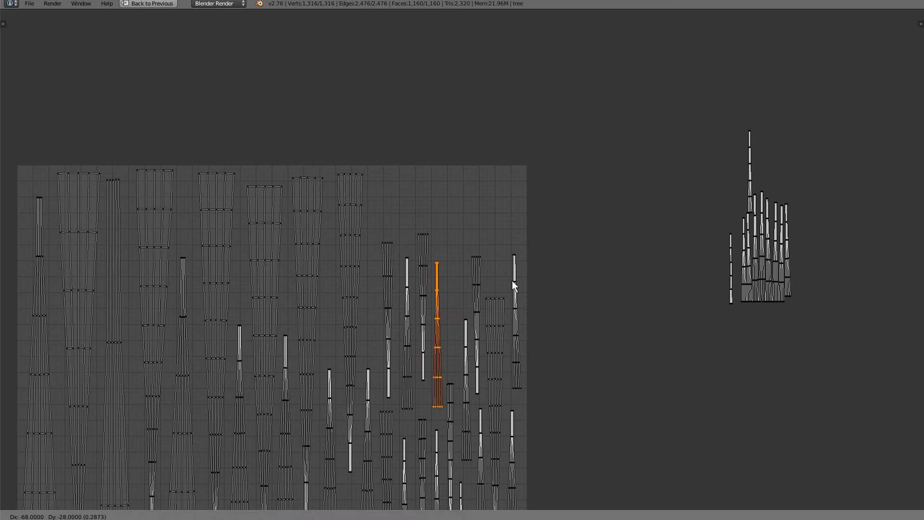
pyautogui.click(511, 281)
# Place the shortest outside island beside the last wide inverted one, and another short island above the inverted one near the right edge.
pyautogui.press('a')
pyautogui.press('l')
pyautogui.press('g')
pyautogui.click(376, 372)
pyautogui.press('a')
pyautogui.press('l')
pyautogui.press('g')
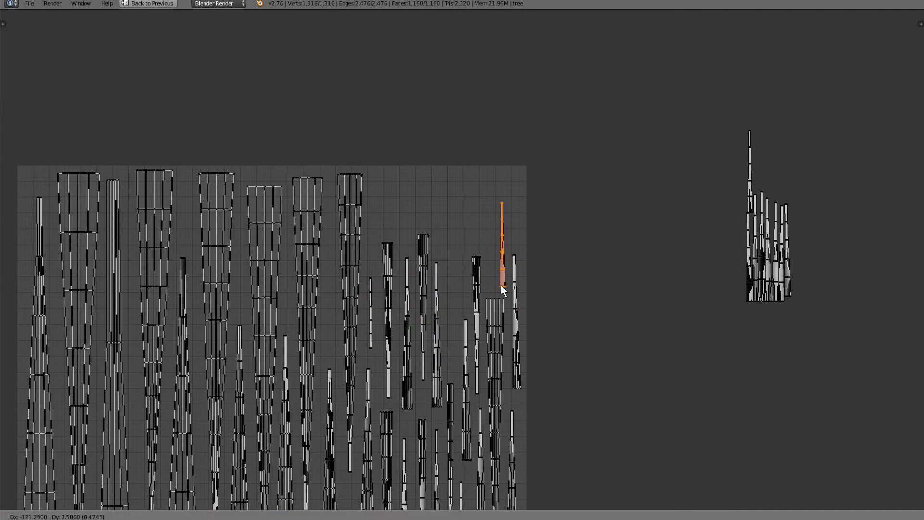
pyautogui.click(502, 290)
# Fit two more short islands from the outside cluster into free gaps in the middle and upper right of the square.
pyautogui.rightClick(743, 305)
pyautogui.press('g')
pyautogui.click(449, 375)
pyautogui.rightClick(743, 155)
pyautogui.press('g')
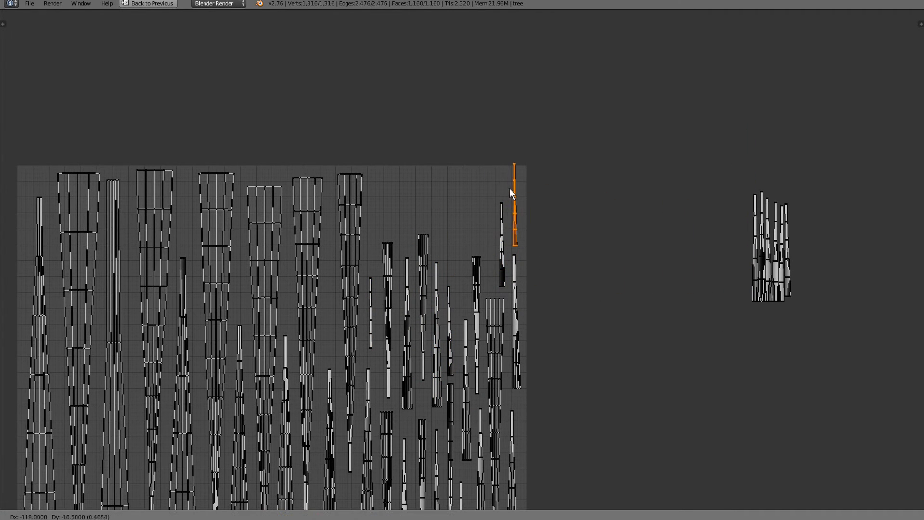
pyautogui.click(483, 222)
# Rotate the six remaining small islands to lie horizontally and place them in the empty upper right area of the square.
pyautogui.press('a')
pyautogui.press('c')
pyautogui.moveTo(763, 306); pyautogui.dragTo(778, 305)
pyautogui.hotkey('ctrl', 'l')
pyautogui.press('r')
pyautogui.click(791, 302)
pyautogui.press('r')
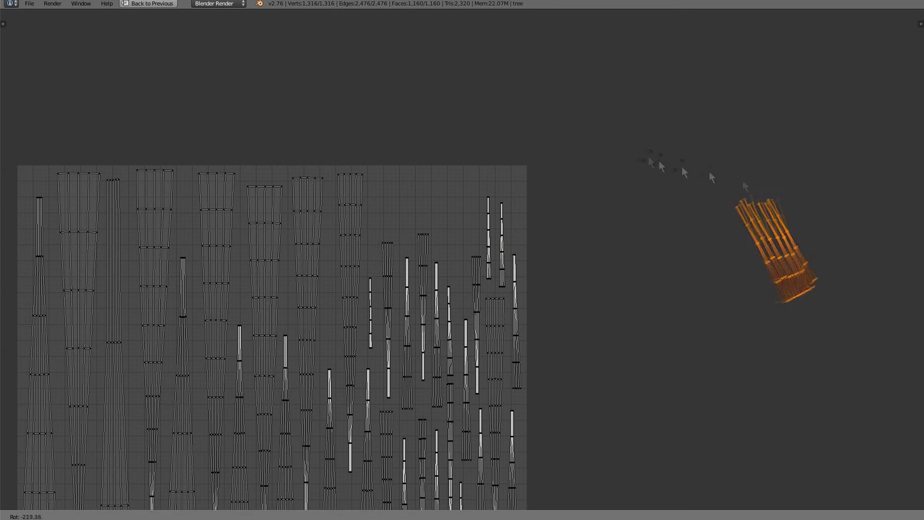
pyautogui.click(681, 167)
pyautogui.press('g')
pyautogui.click(455, 191)
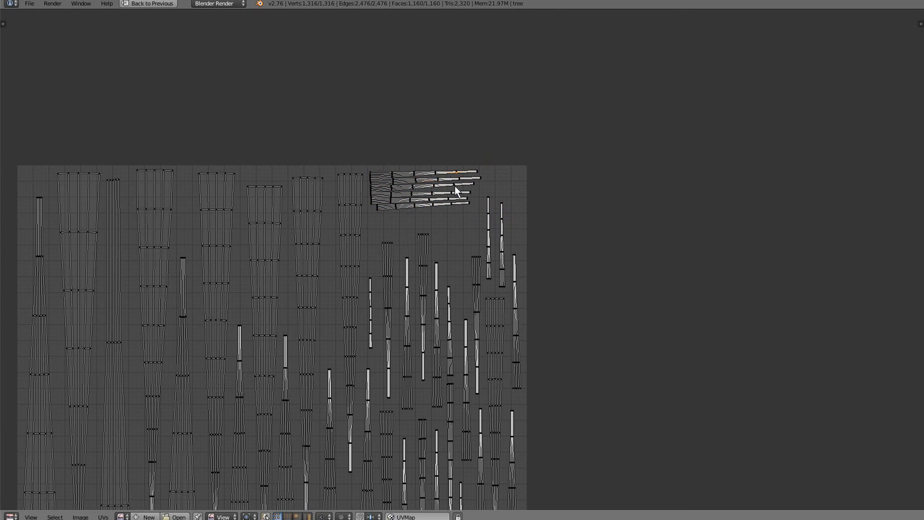
# Separate the stacked horizontal islands in the upper right of the square by moving the lower ones down.
pyautogui.moveTo(444, 204); pyautogui.dragTo(448, 211)
pyautogui.rightClick(448, 212)
pyautogui.hotkey('ctrl', 'l')
pyautogui.press('g')
pyautogui.click(449, 233)
pyautogui.press('c')
pyautogui.moveTo(372, 197); pyautogui.dragTo(474, 195, button='middle')
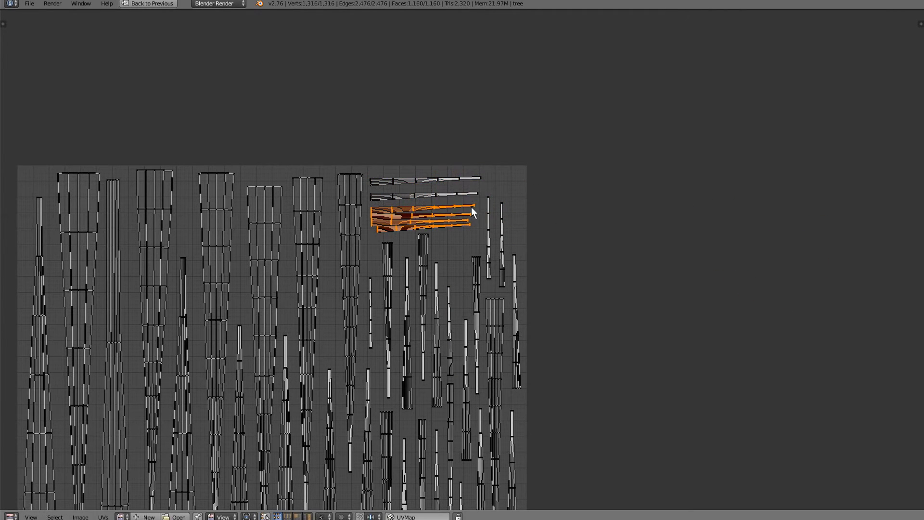
# Rotate the four lower horizontal islands by 180° and move them toward the square's right edge.
pyautogui.write('r180')
pyautogui.press('Return')
pyautogui.press('g')
pyautogui.click(516, 183)
# Rotate three of the flipped islands by 180° again and place them back beneath the two horizontal islands on the left.
pyautogui.press('a')
pyautogui.press('c')
pyautogui.click(530, 198)
pyautogui.hotkey('ctrl', 'l')
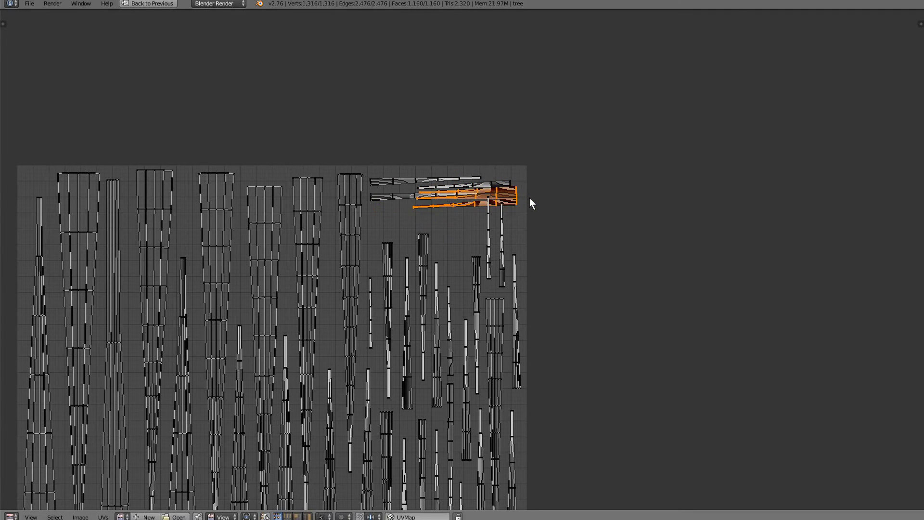
pyautogui.write('r180')
pyautogui.press('Return')
pyautogui.press('g')
pyautogui.click(483, 212)
pyautogui.press('a')
pyautogui.press('F12')
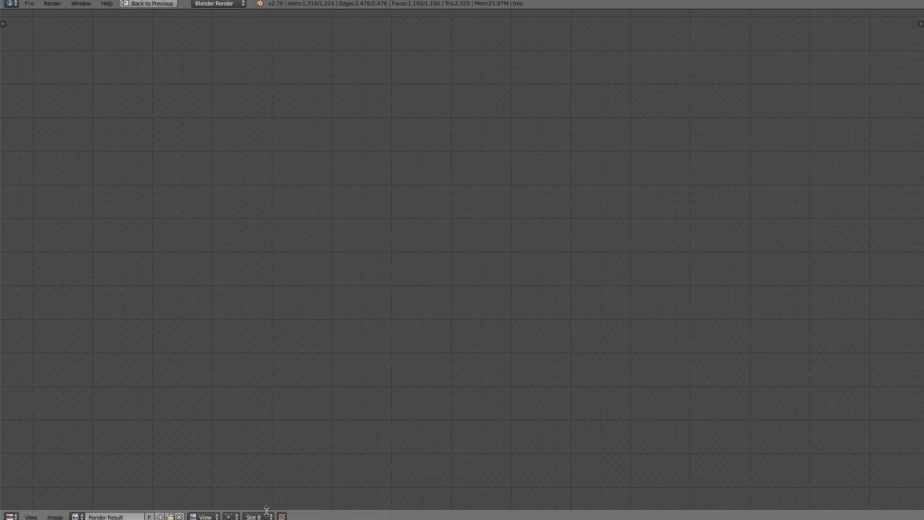
pyautogui.click(179, 515)
# Rotate one of the small horizontal islands by 90° and move it down toward the narrow vertical islands.
pyautogui.write('r180')
pyautogui.press('Return')
pyautogui.write('gr90')
pyautogui.press('Return')
pyautogui.press('g')
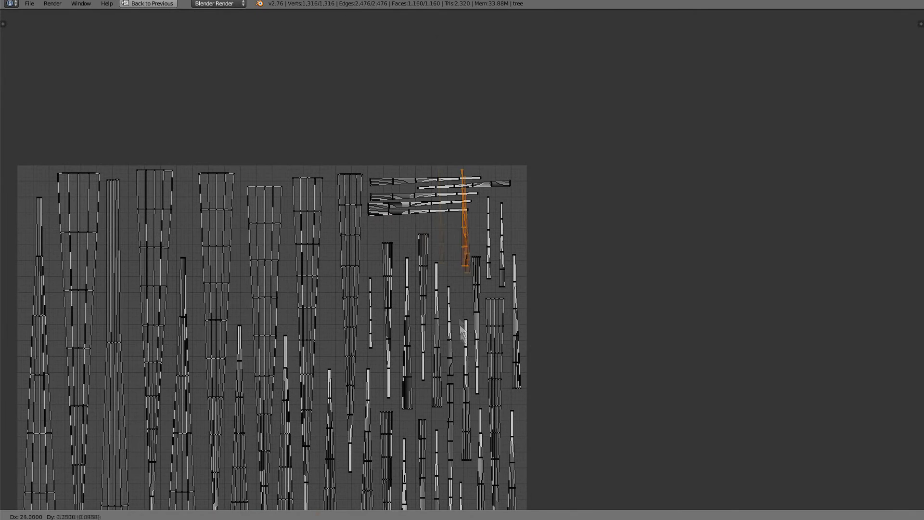
pyautogui.click(456, 367)
# Rotate the upright island by 180°, shrink it slightly, and fit it into the gap above the narrow vertical islands.
pyautogui.press('r')
pyautogui.press('1')
pyautogui.press('8')
pyautogui.press('0')
pyautogui.press('Return')
pyautogui.press('s')
pyautogui.click(507, 338)
pyautogui.press('g')
pyautogui.click(511, 346)
# Rotate the lowest horizontal island by 180°, then adjust its angle and position beneath the horizontal stack.
pyautogui.press('l')
pyautogui.press('r')
pyautogui.press('1')
pyautogui.press('8')
pyautogui.press('0')
pyautogui.press('Return')
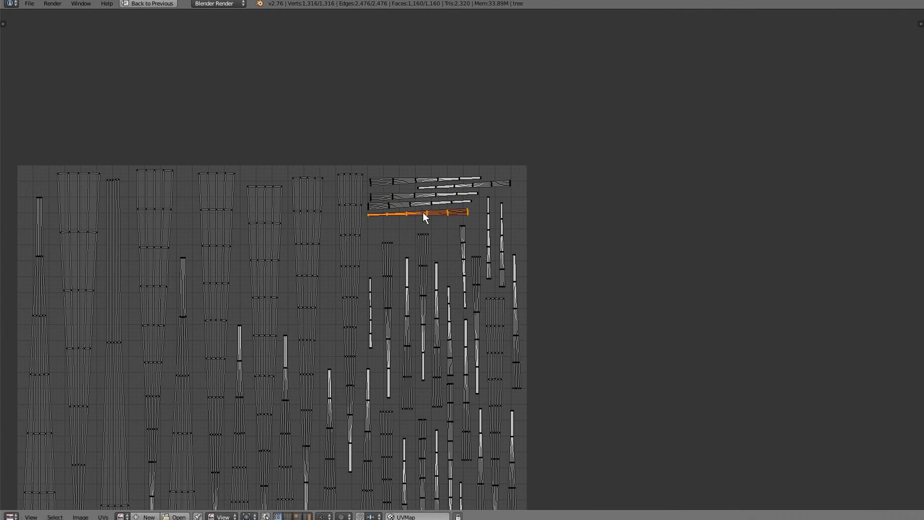
pyautogui.press('g')
pyautogui.click(437, 201)
pyautogui.press('r')
pyautogui.click(499, 233)
pyautogui.press('l')
pyautogui.press('g')
pyautogui.click(377, 229)
pyautogui.scroll(-4, 394, 236)
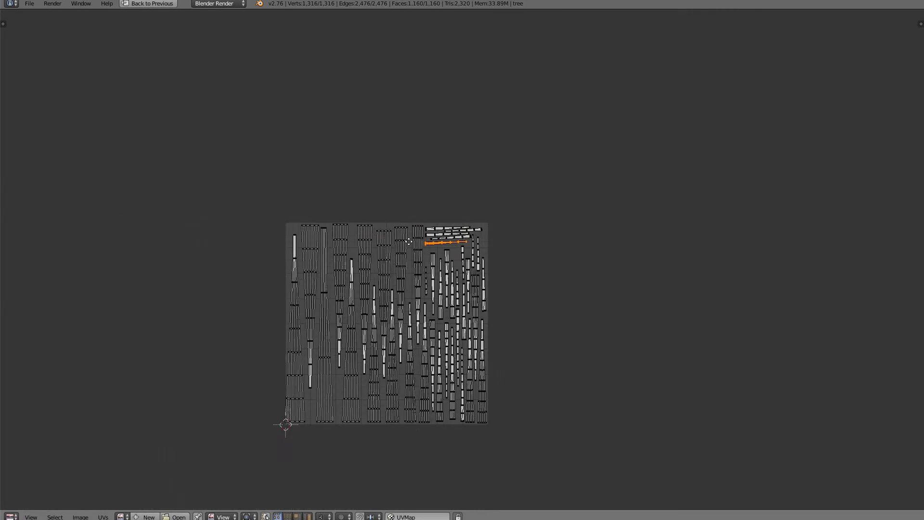
# Check the whole packed UV layout and return from the maximized UV editor to the previous screen layout.
pyautogui.moveTo(409, 242); pyautogui.dragTo(486, 197, button='middle')
pyautogui.scroll(2, 478, 209)
pyautogui.press('Tab')
pyautogui.scroll(-1, 478, 209)
pyautogui.press('Tab')
pyautogui.scroll(-1, 464, 218)
pyautogui.click(464, 218)
pyautogui.scroll(1, 88, 170)
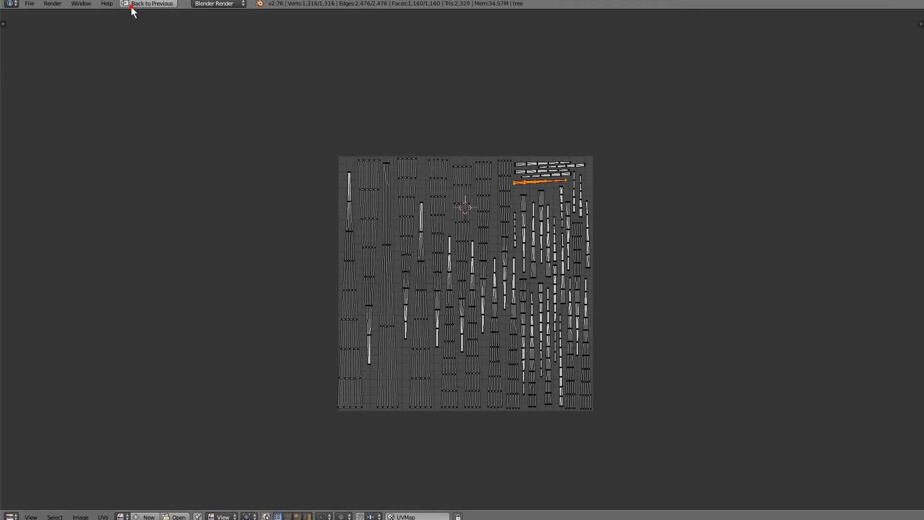
pyautogui.click(131, 7)
# Examine both trees in the 3D view alongside the complete packed UV layout.
pyautogui.scroll(-3, 361, 246)
pyautogui.moveTo(360, 246); pyautogui.dragTo(398, 266, button='middle')
pyautogui.scroll(-6, 371, 247)
pyautogui.press('Tab')
pyautogui.scroll(-2, 398, 267)
pyautogui.press('Tab')
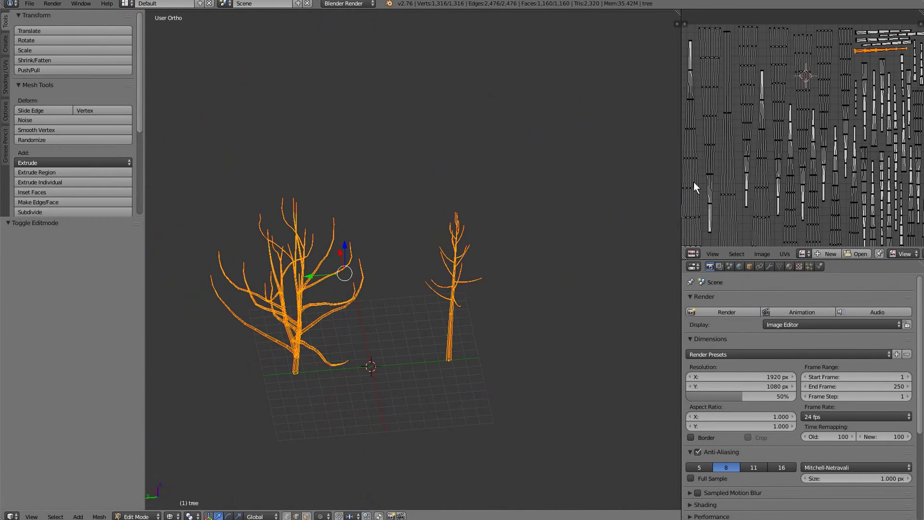
pyautogui.scroll(-1, 694, 187)
pyautogui.scroll(-1, 685, 195)
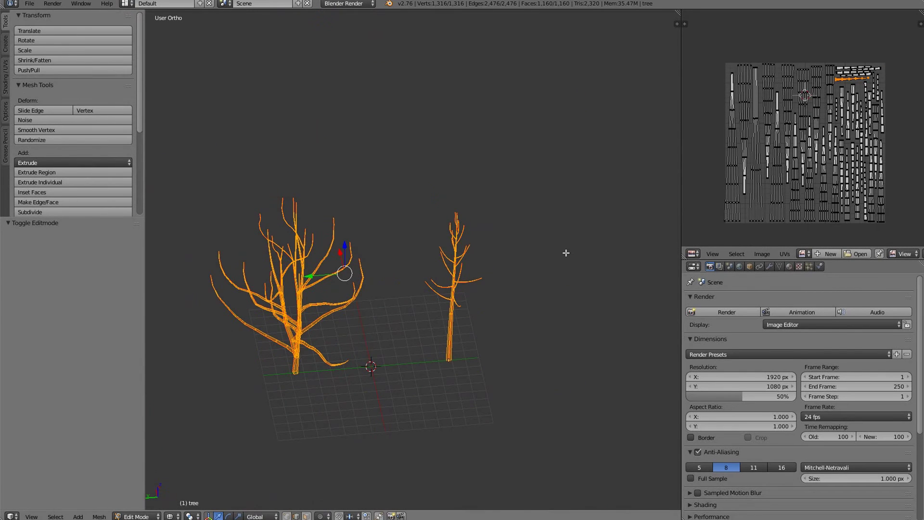
pyautogui.moveTo(565, 253); pyautogui.dragTo(536, 256, button='middle')
pyautogui.press('Tab')
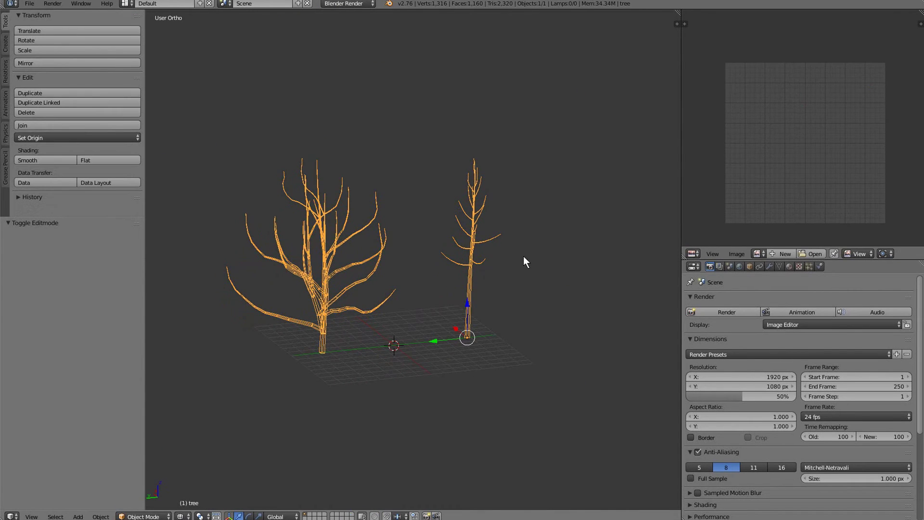
# Switch the 3D view to solid shading and check the two trees from another angle.
pyautogui.scroll(2, 524, 255)
pyautogui.press('z')
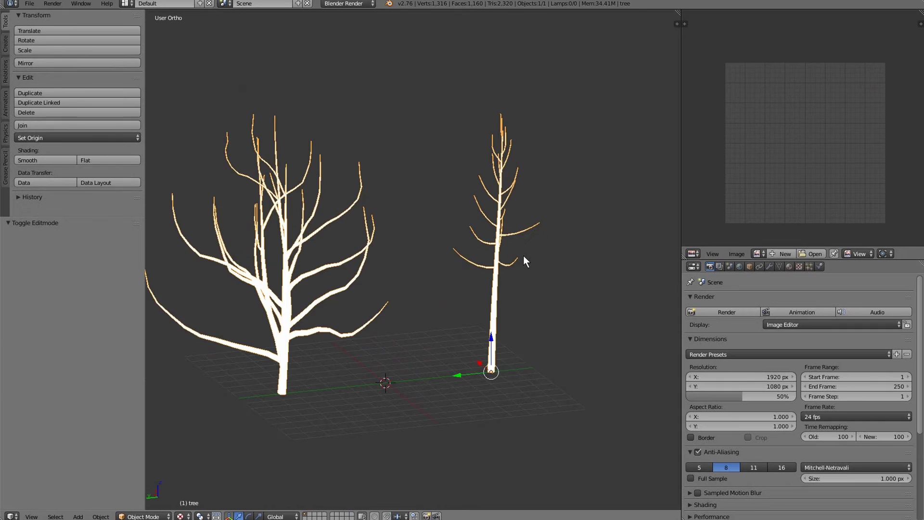
pyautogui.press('z')
pyautogui.press('z')
pyautogui.moveTo(523, 259)
pyautogui.mouseDown(button='middle')
pyautogui.moveTo(436, 281)
pyautogui.moveTo(463, 244)
pyautogui.moveTo(490, 240)
pyautogui.moveTo(434, 345)
pyautogui.mouseUp(button='middle')
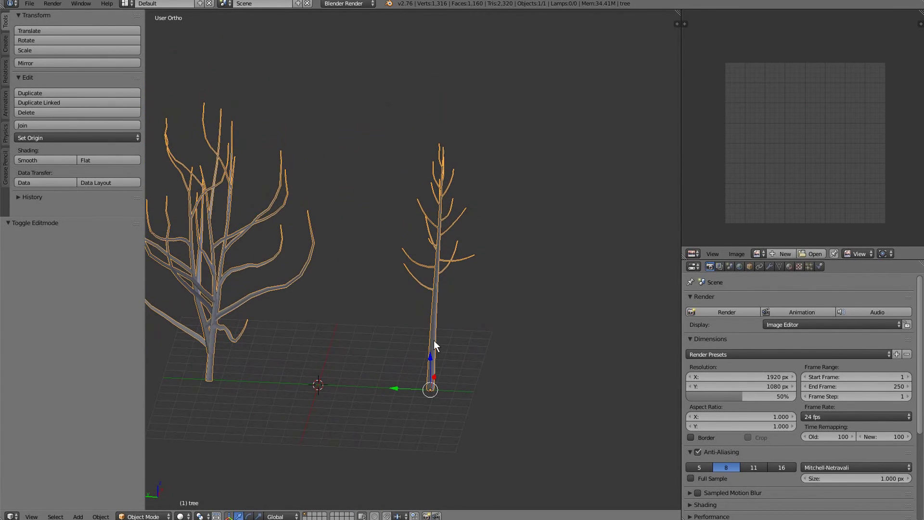
pyautogui.press('z')
pyautogui.press('Tab')
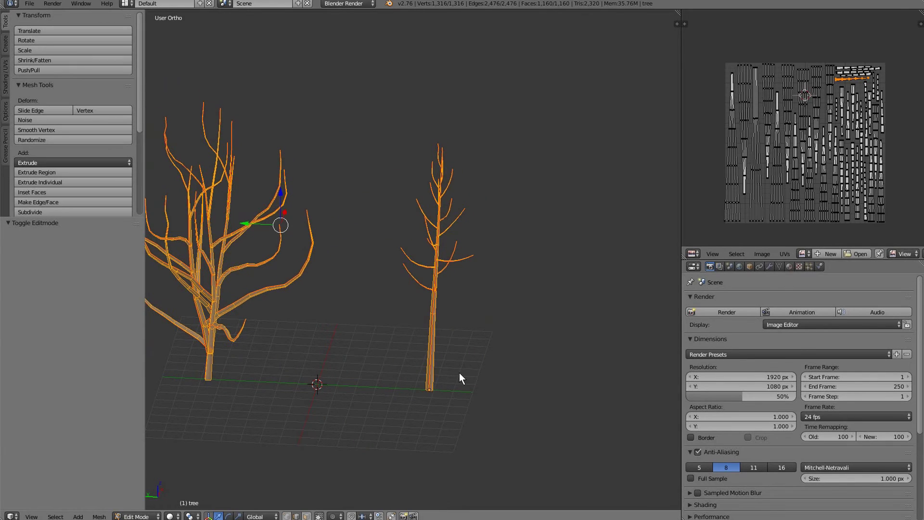
# Snap the 3D cursor to the tree object's origin and add a plane there inside the tree mesh.
pyautogui.press('Tab')
pyautogui.hotkey('shift', 's')
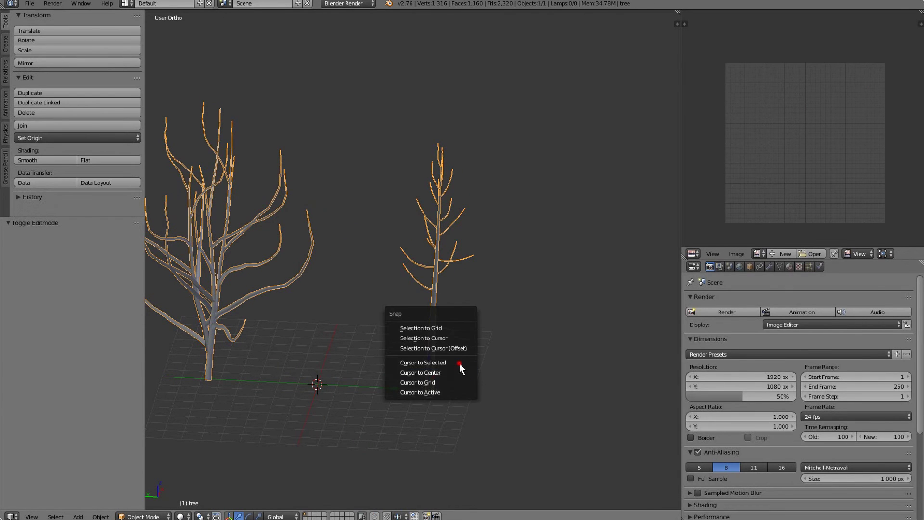
pyautogui.click(459, 363)
pyautogui.press('Tab')
pyautogui.hotkey('shift', 'a')
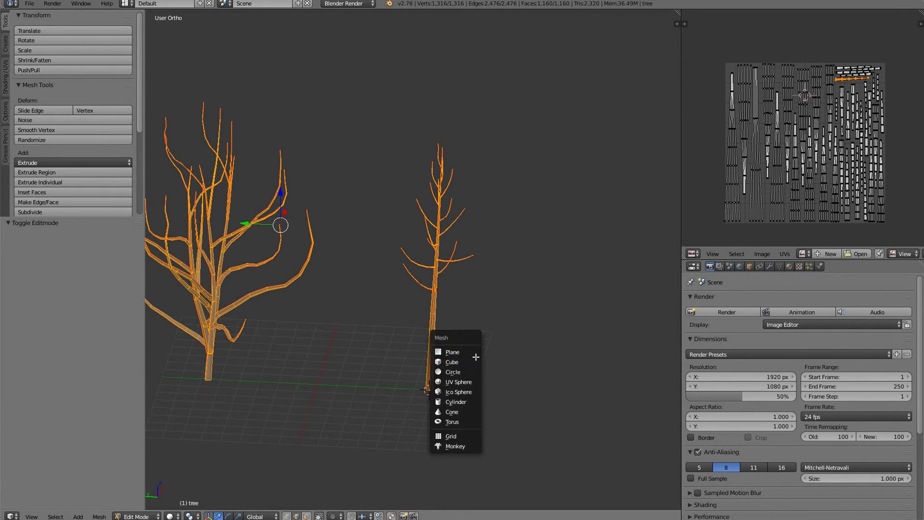
pyautogui.click(462, 352)
# Subdivide the new plane with one cut and switch to vertex selection.
pyautogui.scroll(2, 490, 384)
pyautogui.press('w')
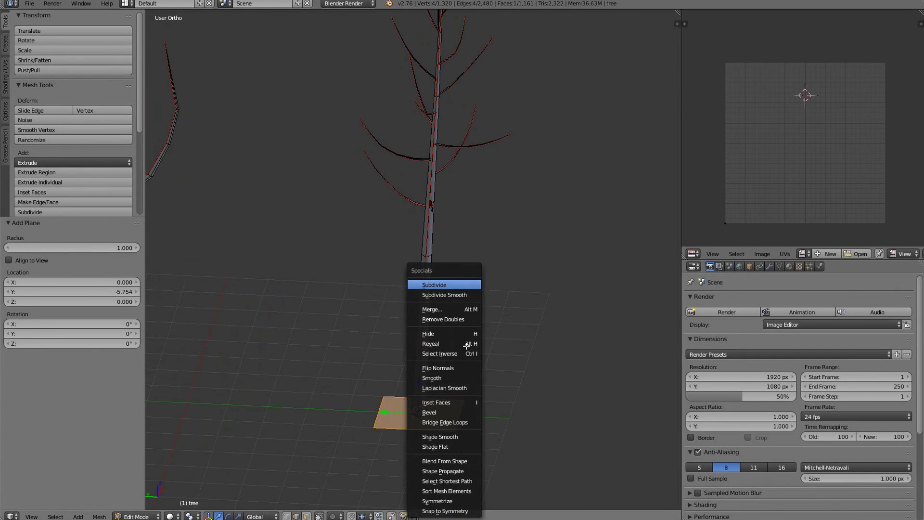
pyautogui.click(442, 284)
pyautogui.click(287, 516)
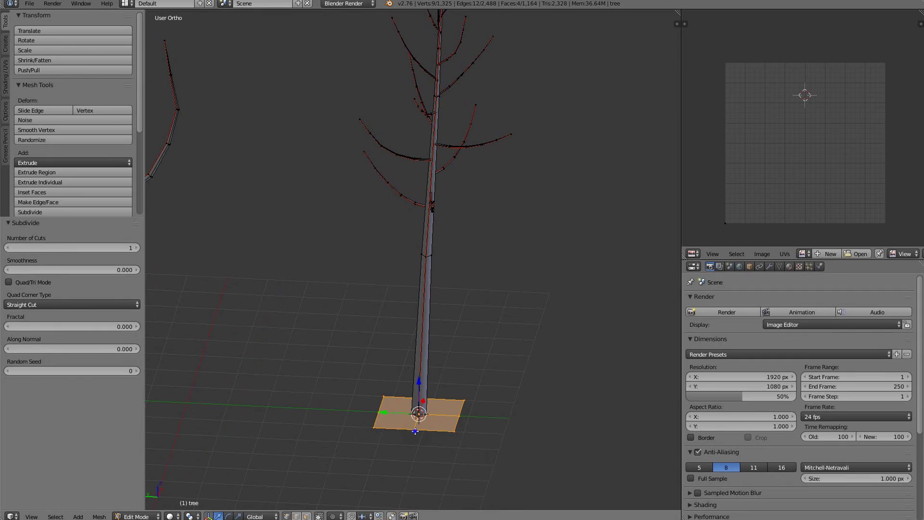
# Select all of the plane's vertices except its four corners and raise them about 0.186 along Z.
pyautogui.rightClick(414, 431)
pyautogui.hotkey('ctrl', 'l')
pyautogui.press('c')
pyautogui.middleClick(391, 383)
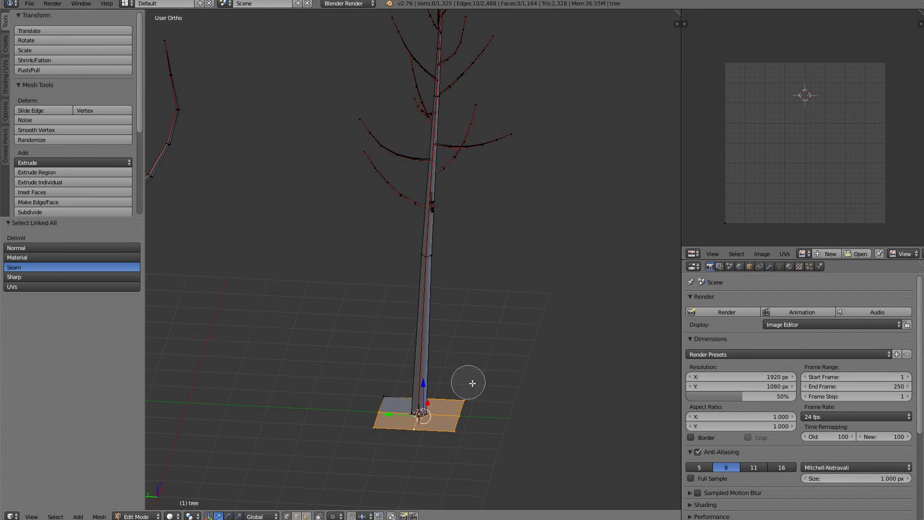
pyautogui.moveTo(471, 427)
pyautogui.mouseDown(button='middle')
pyautogui.moveTo(456, 435)
pyautogui.moveTo(411, 412)
pyautogui.moveTo(374, 440)
pyautogui.mouseUp(button='middle')
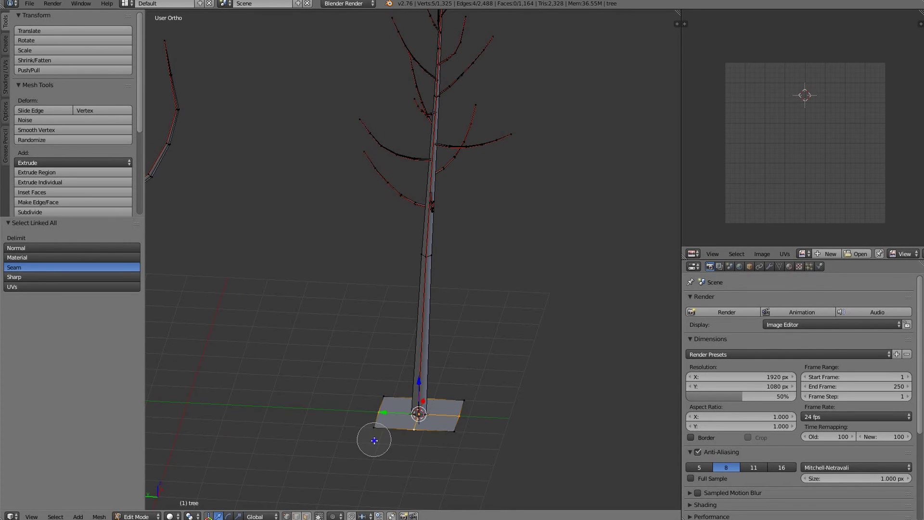
pyautogui.rightClick(374, 440)
pyautogui.press('g')
pyautogui.press('z')
pyautogui.click(375, 433)
# Raise the plane's centre vertex about 0.213 along Z.
pyautogui.press('z')
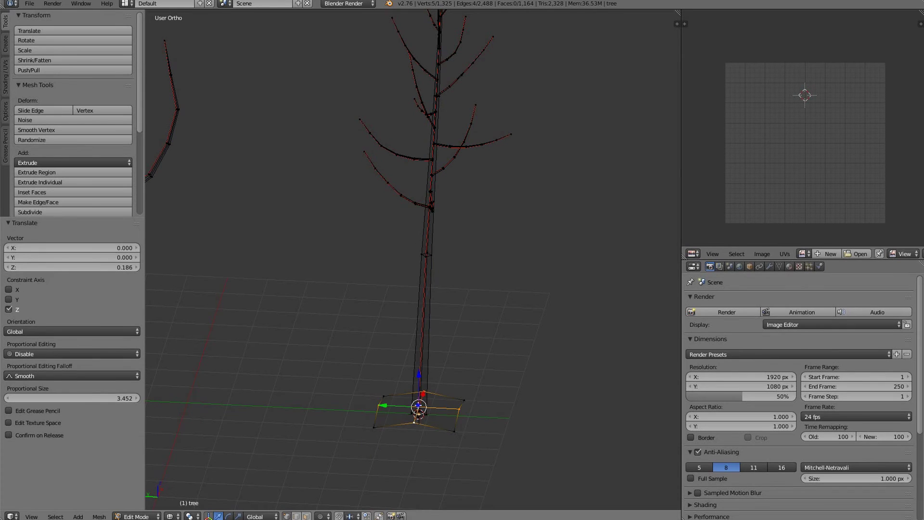
pyautogui.rightClick(430, 409)
pyautogui.press('g')
pyautogui.press('z')
pyautogui.click(433, 400)
pyautogui.press('z')
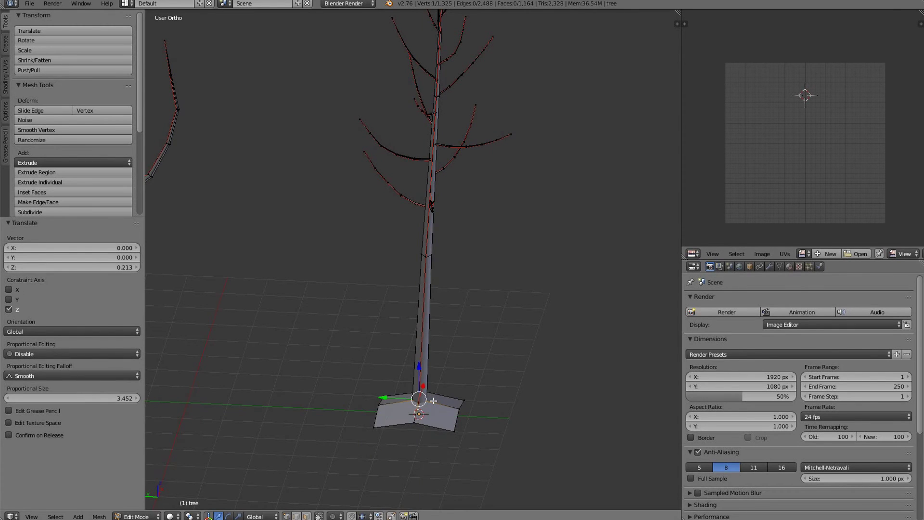
# Scale the whole bent plane by about 1.833 and raise it along Z partway up the trunk.
pyautogui.hotkey('ctrl', 'l')
pyautogui.press('s')
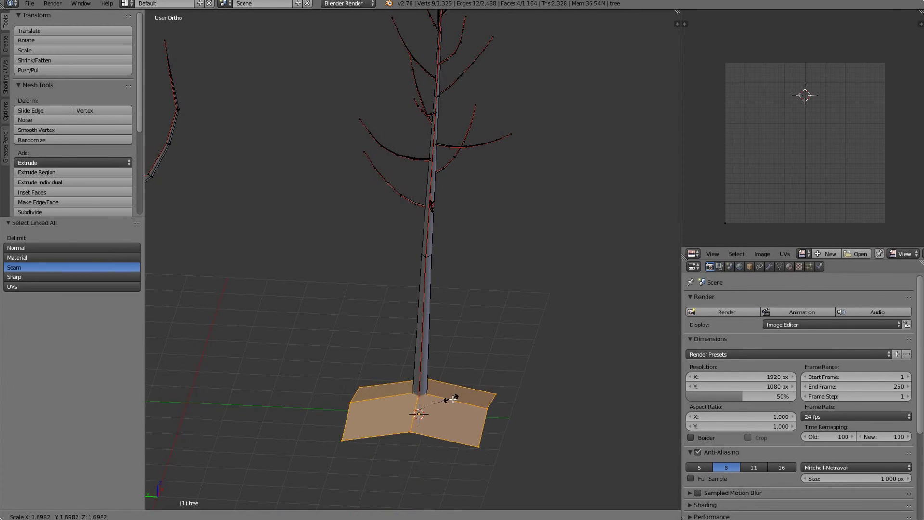
pyautogui.click(453, 399)
pyautogui.scroll(-3, 453, 399)
pyautogui.moveTo(454, 399); pyautogui.dragTo(496, 387, button='middle')
pyautogui.press('g')
pyautogui.press('z')
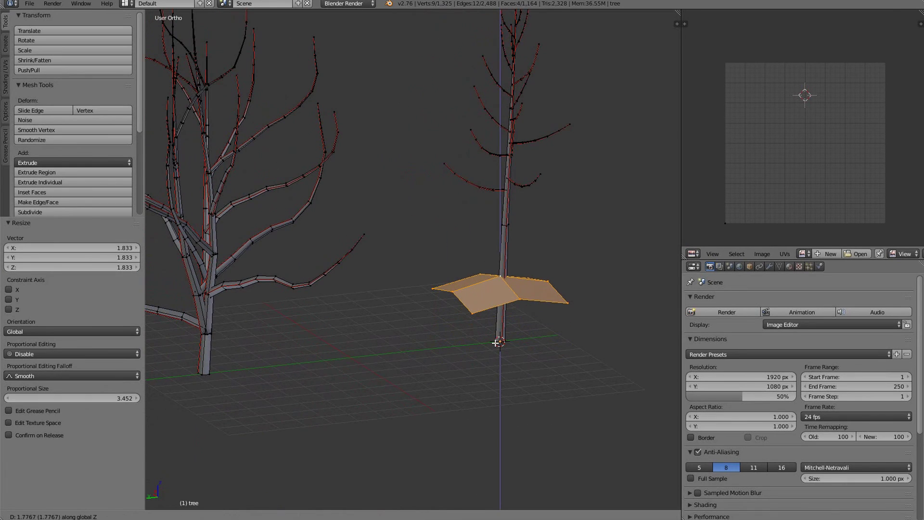
pyautogui.click(500, 346)
# Move the bent plane along Y so it stands clear of the thin tree.
pyautogui.scroll(1, 564, 318)
pyautogui.moveTo(565, 318); pyautogui.dragTo(405, 317, button='middle')
pyautogui.scroll(-3, 466, 414)
pyautogui.press('Tab')
pyautogui.scroll(2, 366, 354)
pyautogui.scroll(1, 409, 319)
pyautogui.press('Tab')
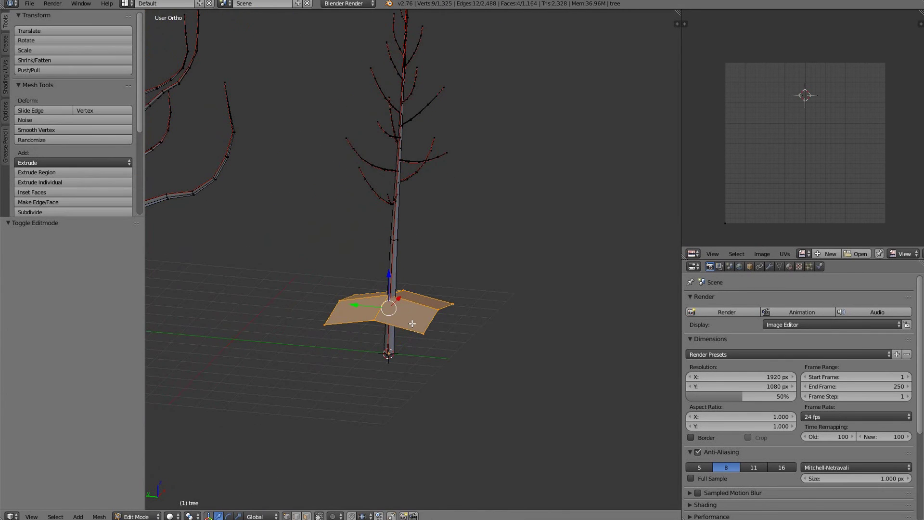
pyautogui.press('g')
pyautogui.press('y')
pyautogui.click(622, 386)
pyautogui.press('Tab')
# Duplicate the bent plane and offset the copy about -4.941 along Y.
pyautogui.scroll(-5, 385, 337)
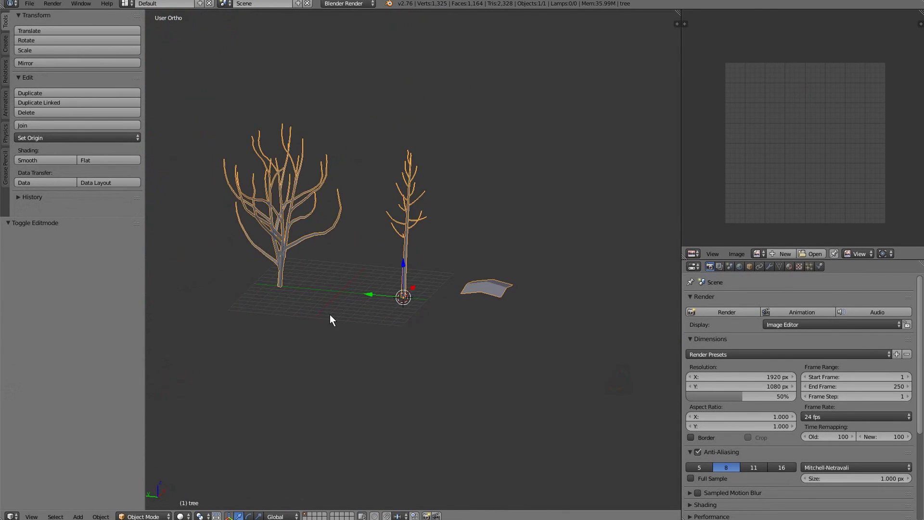
pyautogui.moveTo(330, 315); pyautogui.dragTo(481, 310, button='middle')
pyautogui.press('Tab')
pyautogui.hotkey('shift', 'd')
pyautogui.press('y')
pyautogui.click(534, 326)
pyautogui.press('z')
pyautogui.moveTo(534, 326); pyautogui.dragTo(430, 277, button='middle')
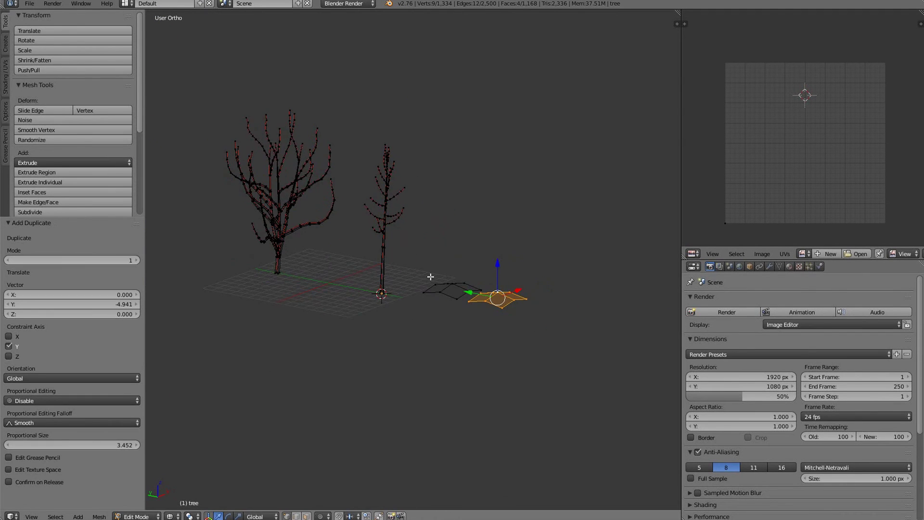
pyautogui.press('z')
# Stretch the duplicated plane by about 1.37 along Y and shift it slightly farther from the original.
pyautogui.scroll(1, 501, 348)
pyautogui.scroll(3, 404, 336)
pyautogui.moveTo(501, 348)
pyautogui.keyDown('shift'); pyautogui.mouseDown(button='middle')
pyautogui.moveTo(406, 337)
pyautogui.moveTo(396, 363)
pyautogui.moveTo(377, 364)
pyautogui.mouseUp(button='middle'); pyautogui.keyUp('shift')
pyautogui.scroll(-1, 397, 363)
pyautogui.scroll(-2, 396, 363)
pyautogui.scroll(4, 396, 363)
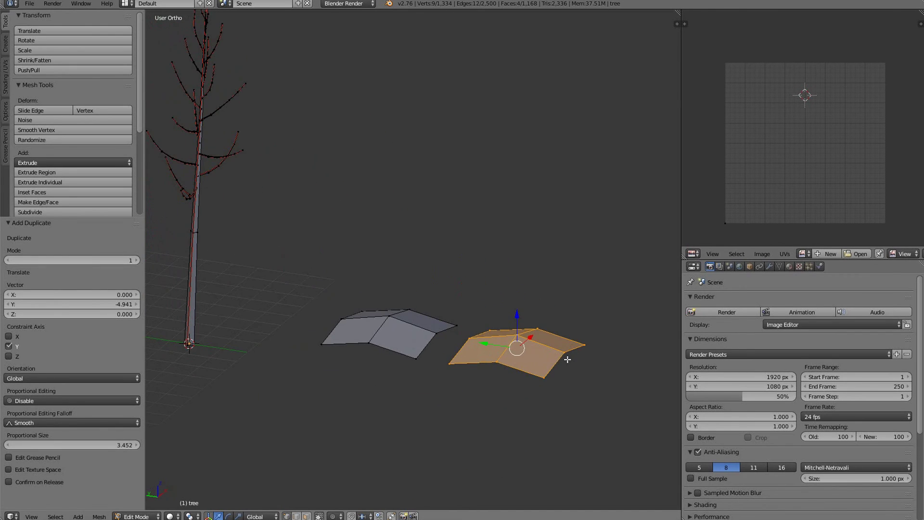
pyautogui.moveTo(567, 360); pyautogui.dragTo(552, 402, button='middle')
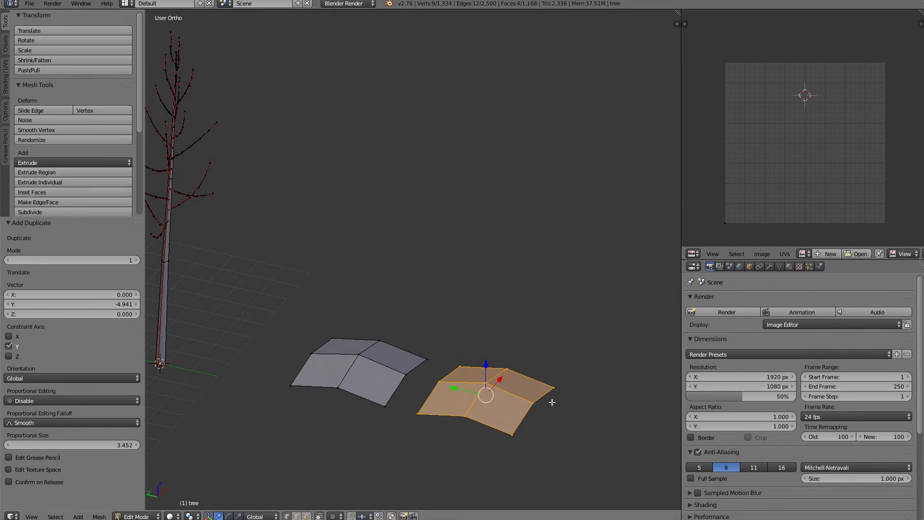
pyautogui.press('s')
pyautogui.press('y')
pyautogui.click(568, 407)
pyautogui.press('g')
pyautogui.press('y')
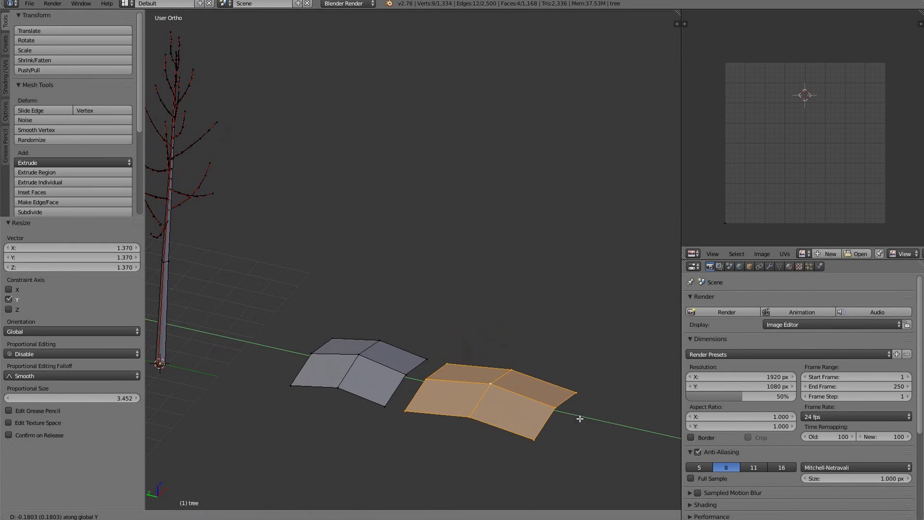
pyautogui.click(594, 419)
# Select both bent planes and unwrap them together.
pyautogui.scroll(-5, 593, 418)
pyautogui.moveTo(567, 404); pyautogui.dragTo(518, 355, button='middle')
pyautogui.press('Tab')
pyautogui.press('Tab')
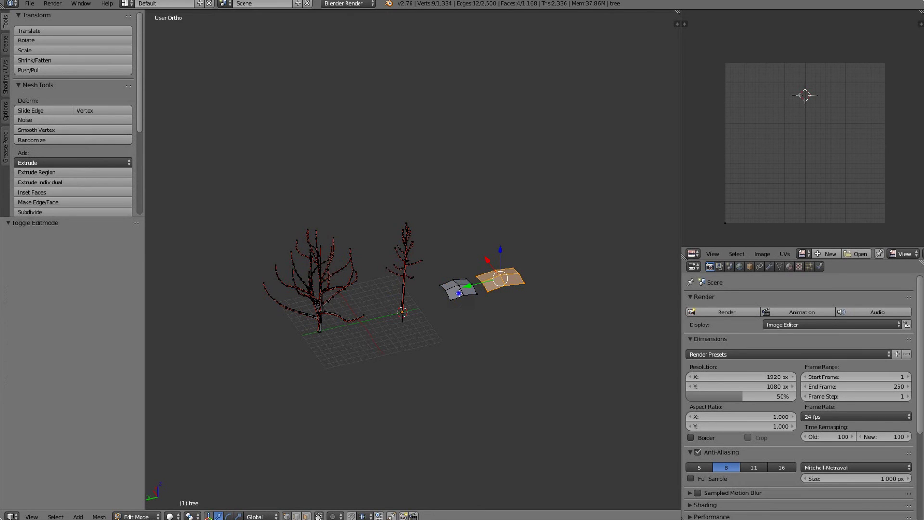
pyautogui.hotkey('ctrl', 'l')
pyautogui.press('u')
pyautogui.click(490, 333)
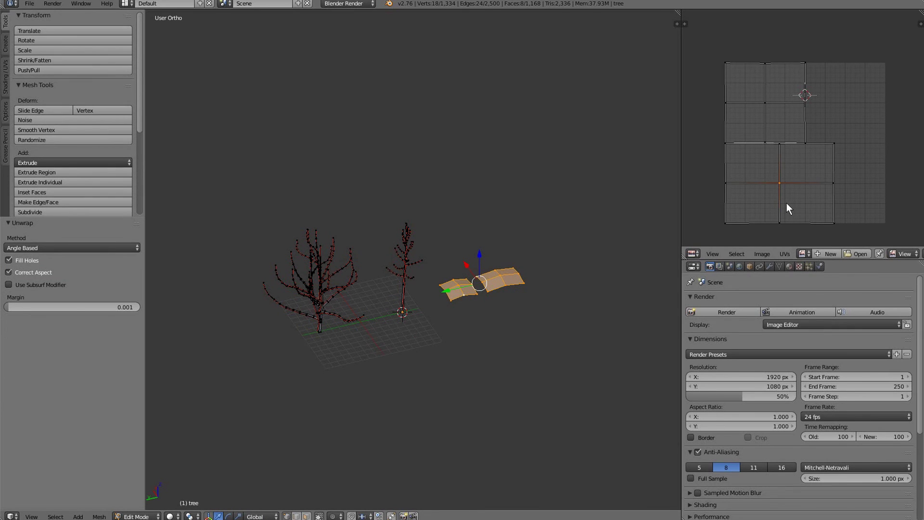
# Scale the larger plane's UV island by about 0.871 and move it about 0.322 along X.
pyautogui.hotkey('ctrl', 'l')
pyautogui.press('s')
pyautogui.click(864, 194)
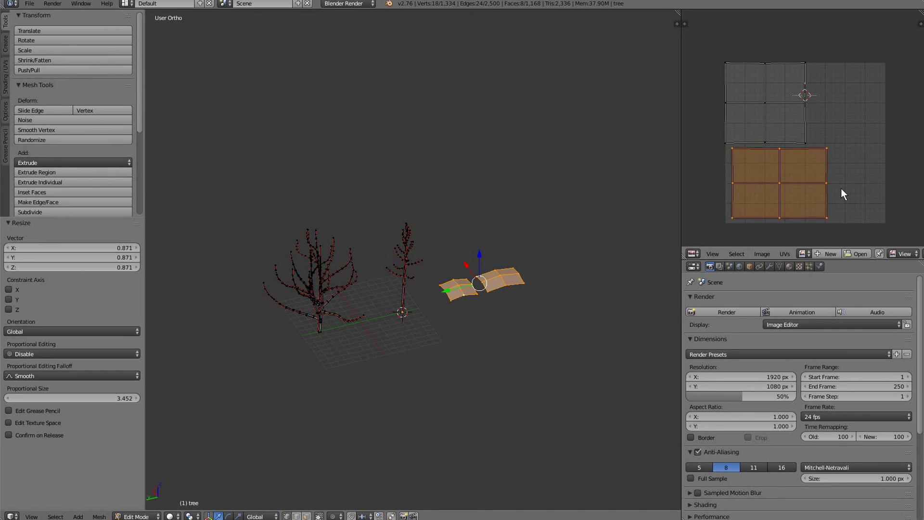
pyautogui.press('g')
pyautogui.click(891, 196)
# Scale the smaller plane's UV island by about 0.882.
pyautogui.rightClick(805, 142)
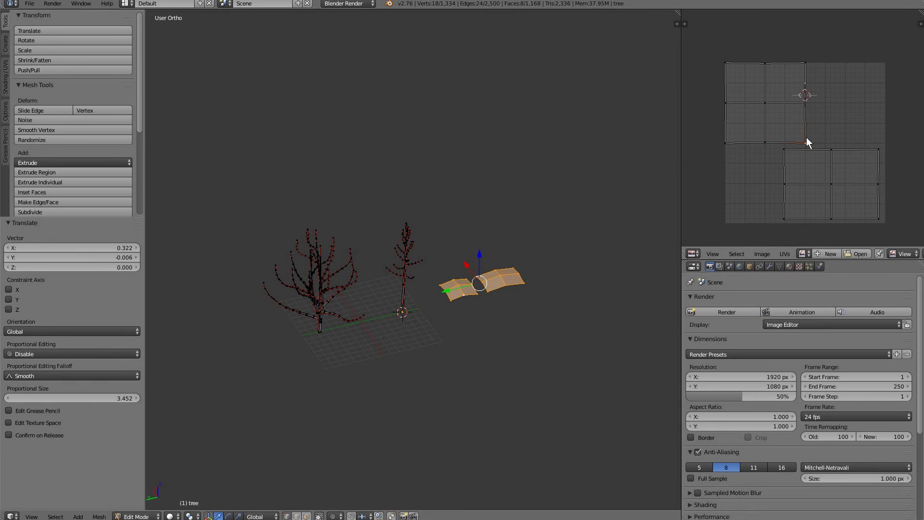
pyautogui.hotkey('ctrl', 'l')
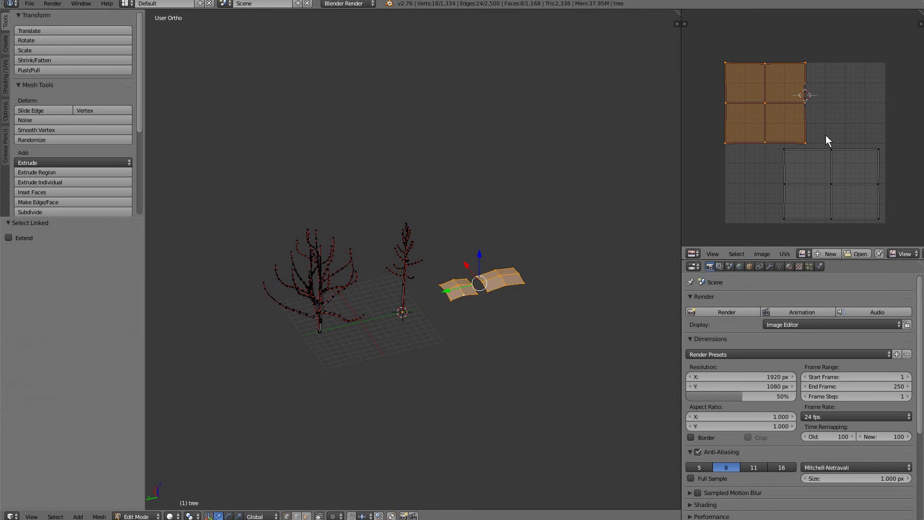
pyautogui.press('s')
pyautogui.click(817, 132)
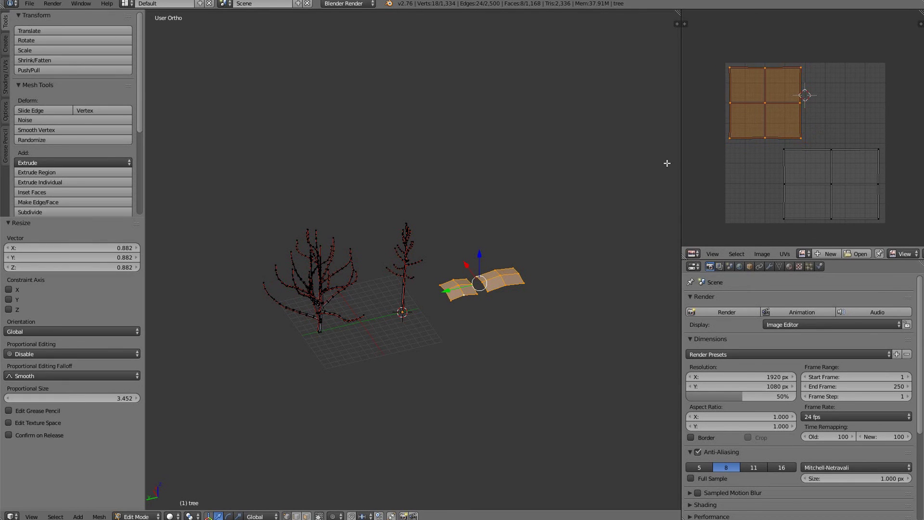
# Separate the two selected bent planes from the tree mesh into their own object and return to Object Mode.
pyautogui.press('Tab')
pyautogui.press('Tab')
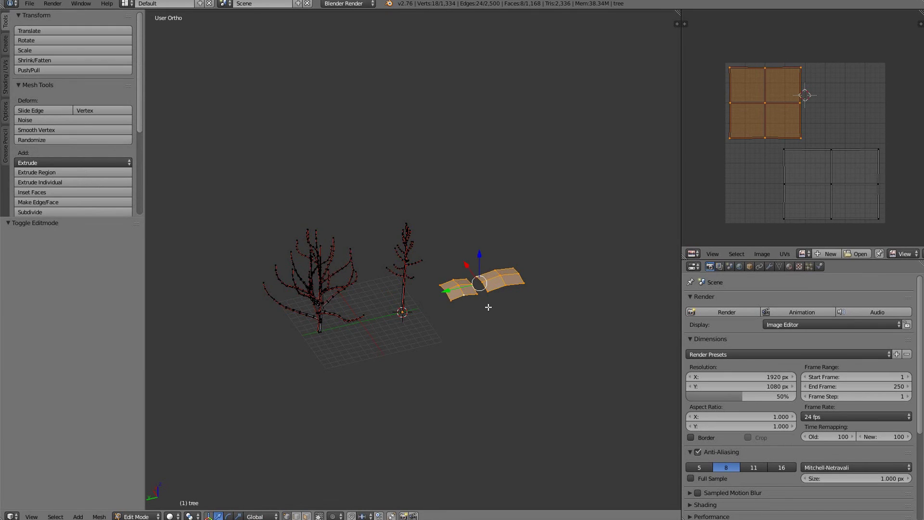
pyautogui.press('p')
pyautogui.click(488, 307)
pyautogui.press('Tab')
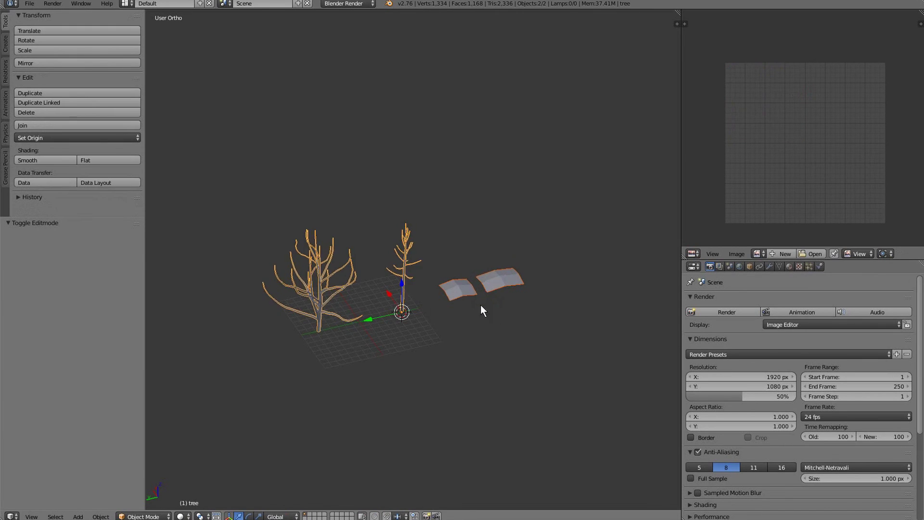
pyautogui.moveTo(449, 285); pyautogui.dragTo(423, 272, button='middle')
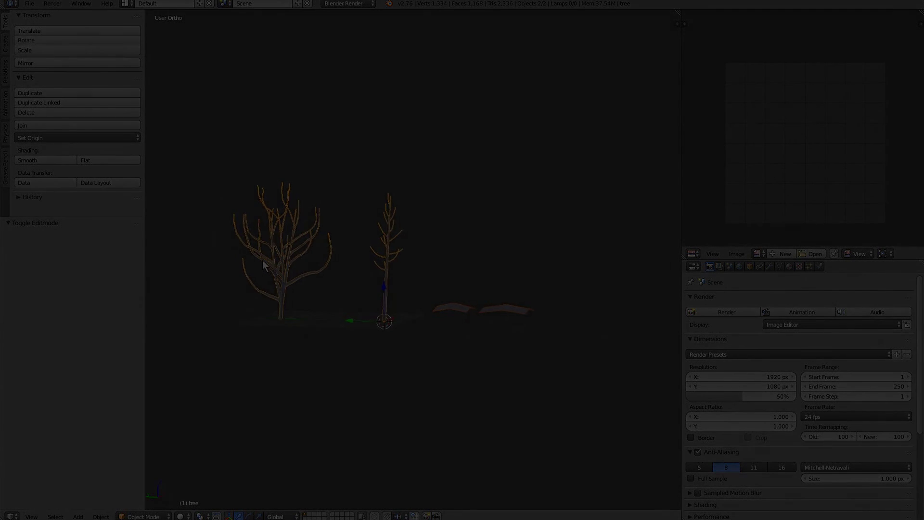